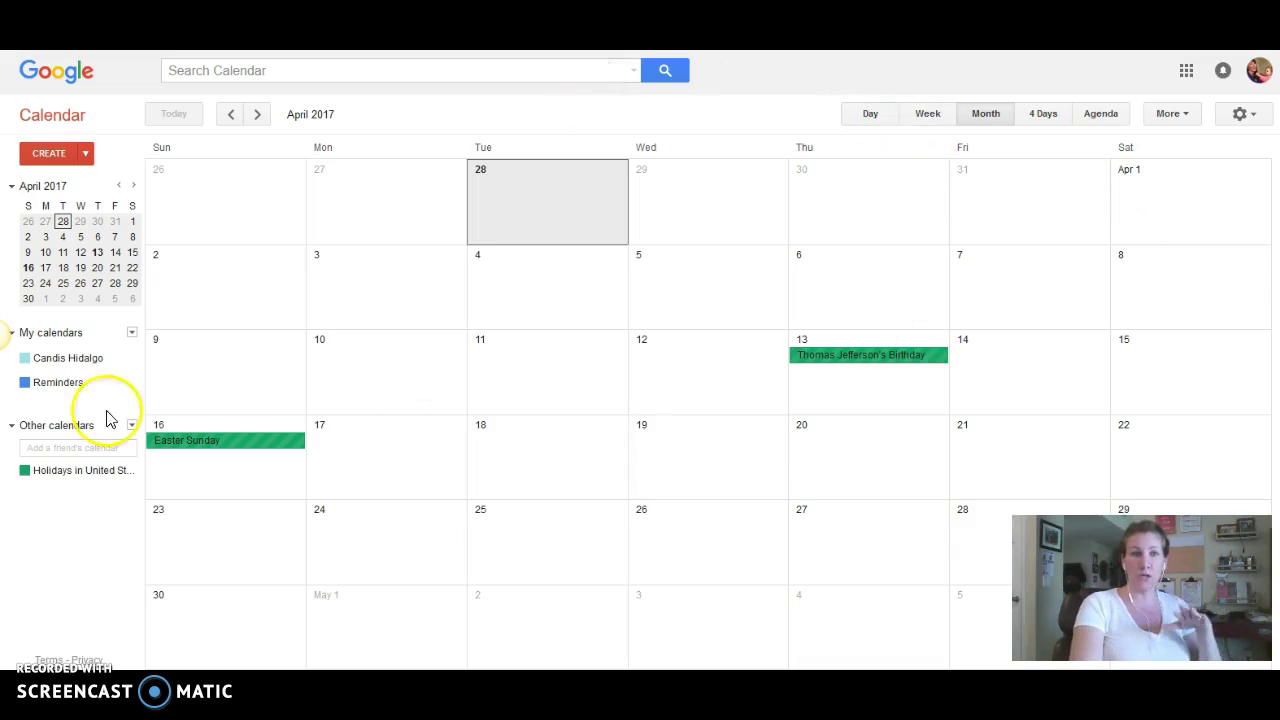
Step: Create a new calendar named "Smart Mom Blogger 2 Hour Schedule" from the calendar settings
left_click(1250, 118)
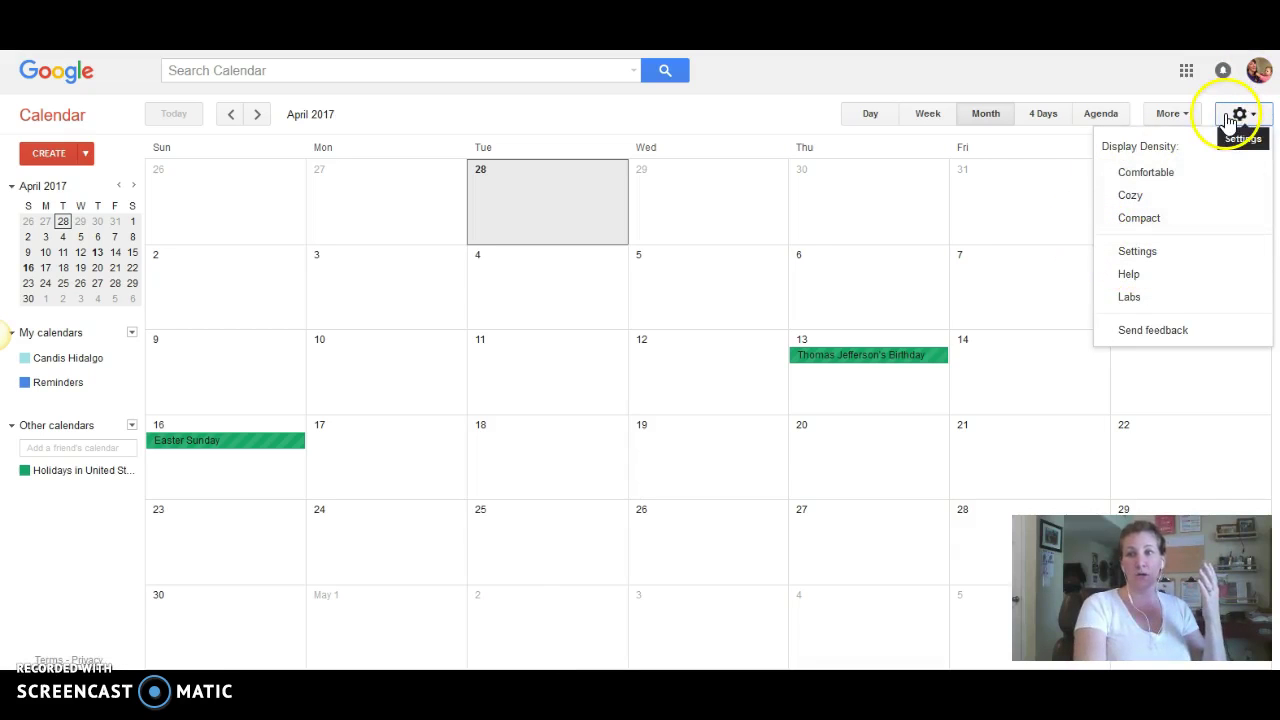
left_click(1125, 253)
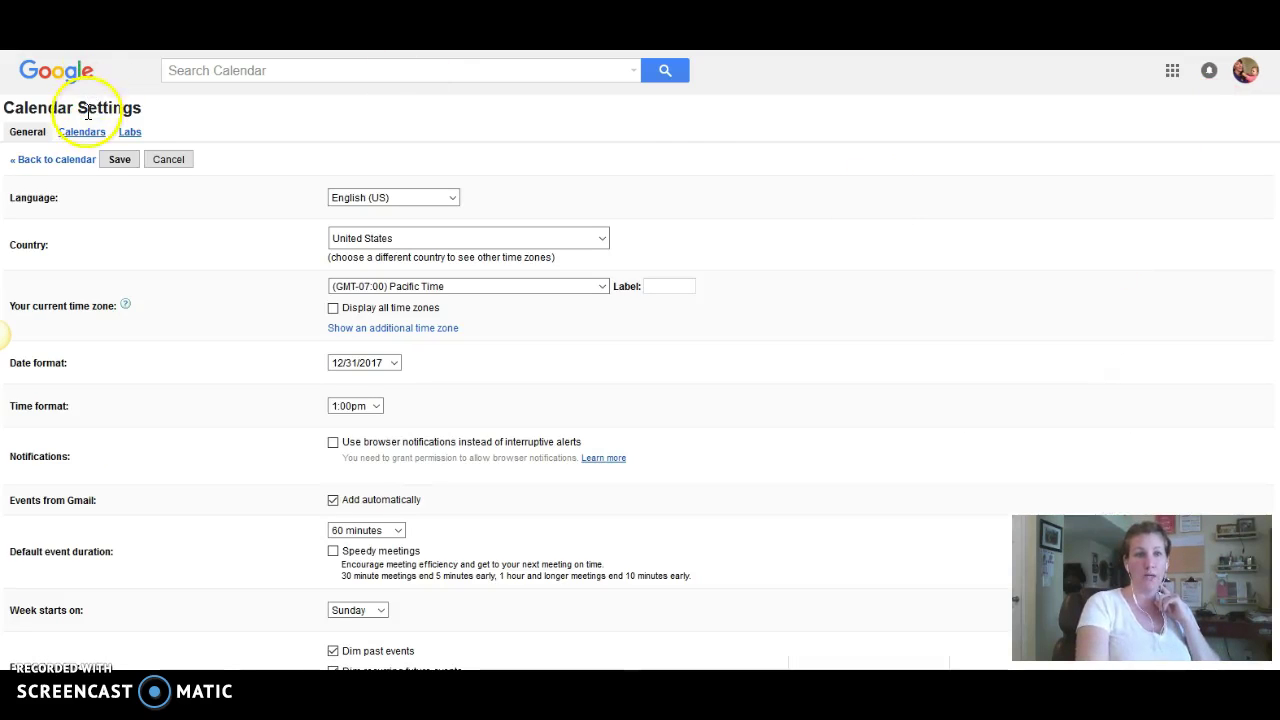
left_click(84, 143)
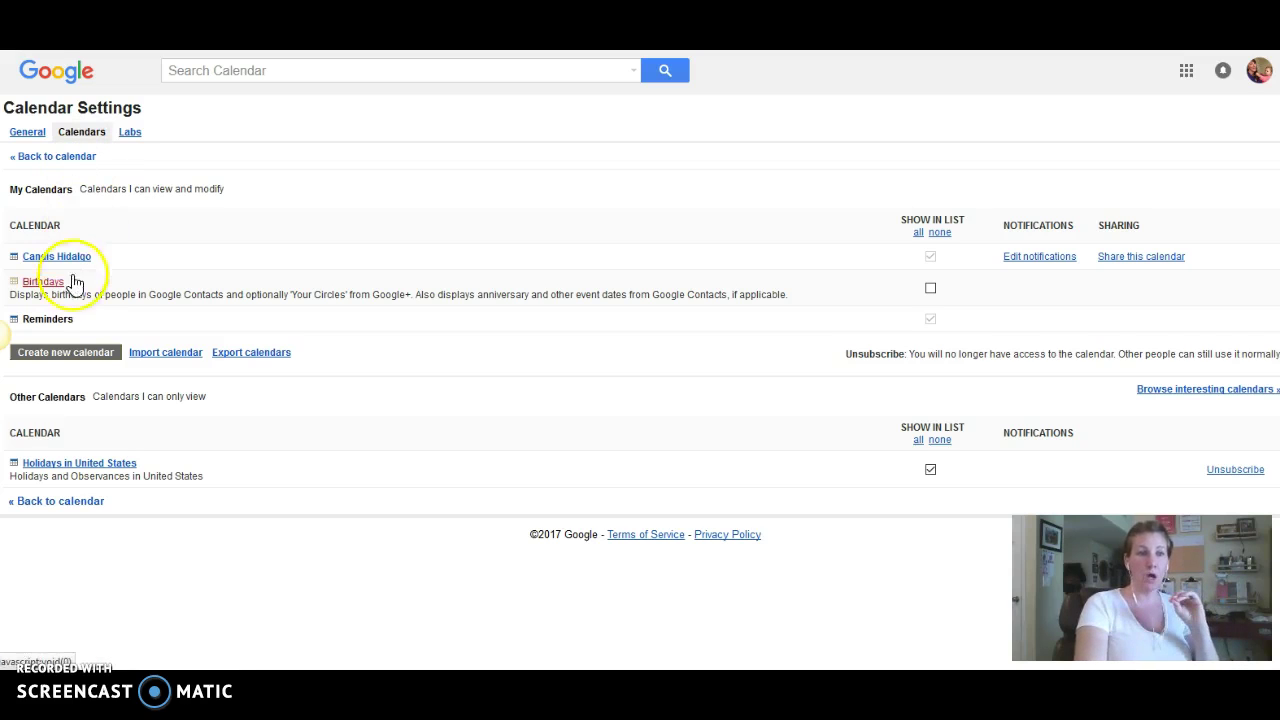
left_click(65, 355)
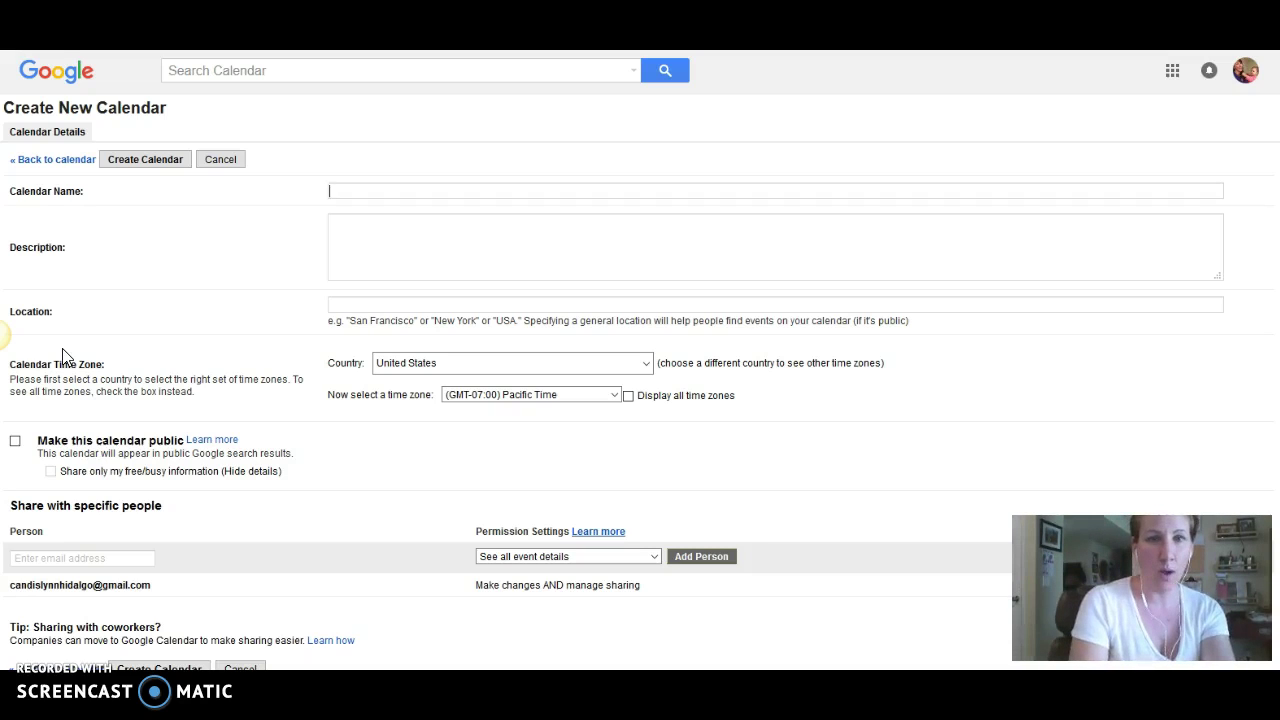
type("Smart")
key("BackSpace")
key("BackSpace")
type("rt ")
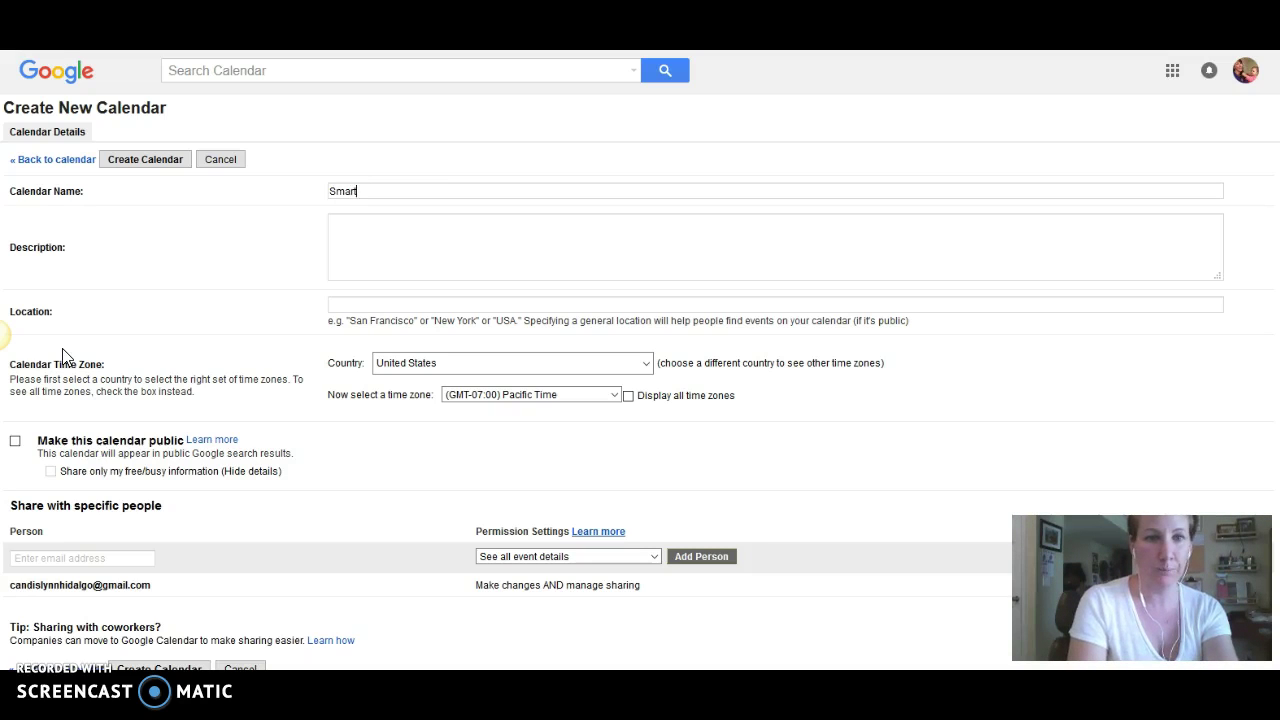
type("Mom Blo")
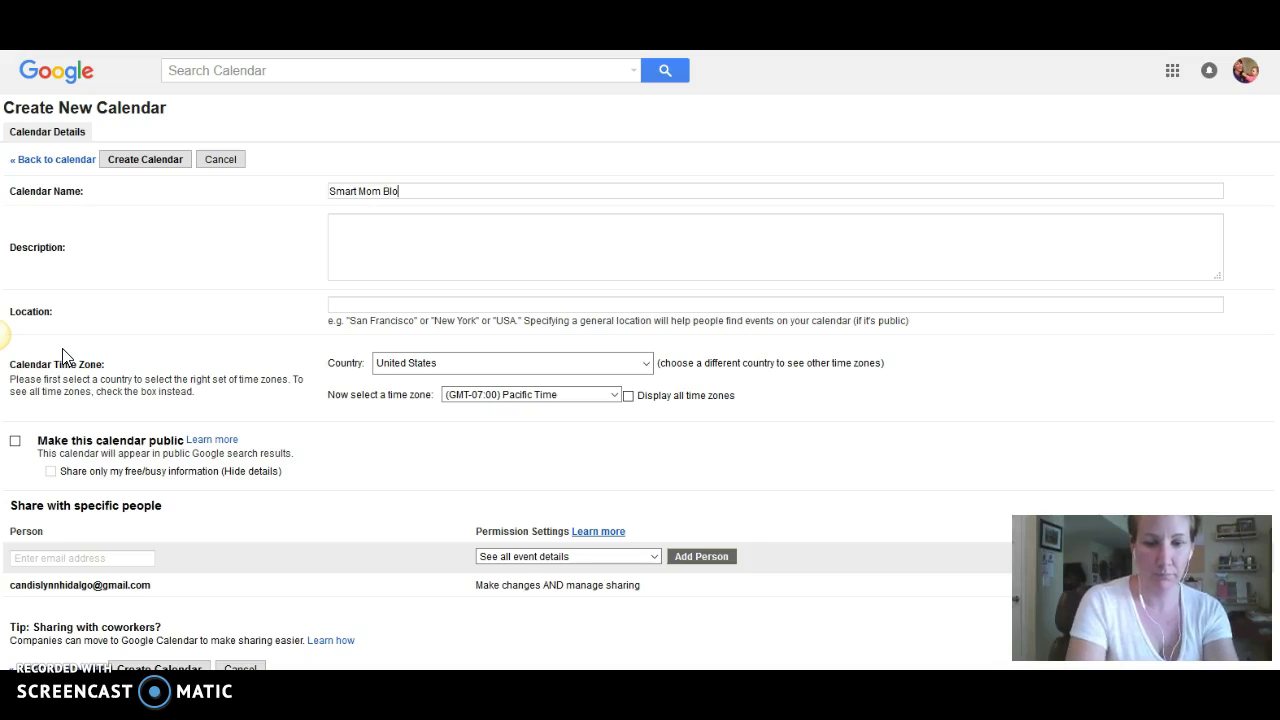
type("gger 2 Hour ")
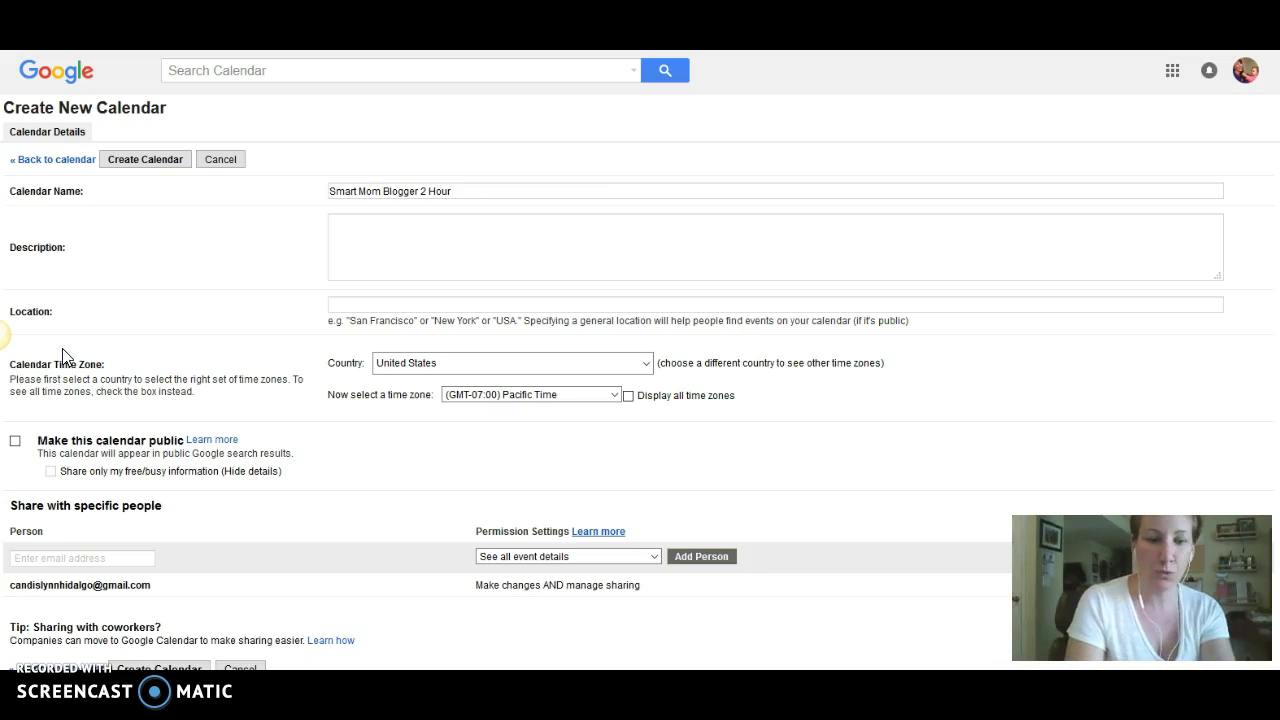
type("Schedule")
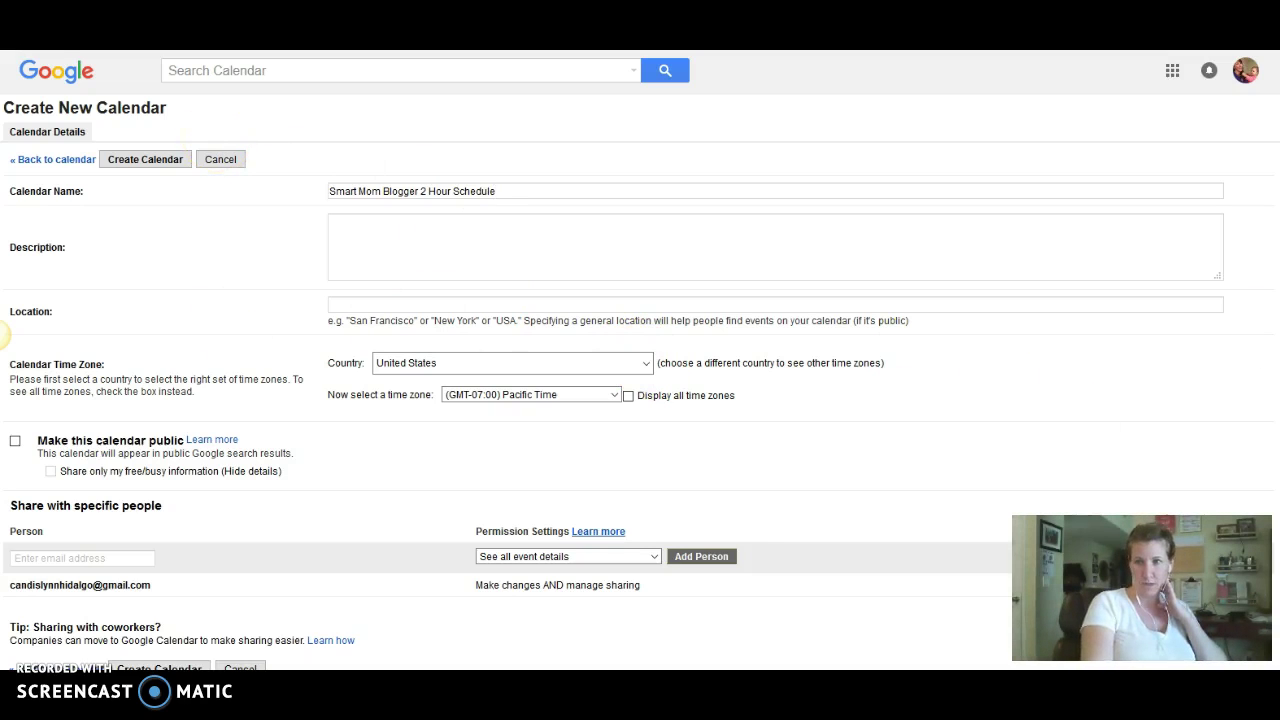
scroll(1268, 400, "down", 1)
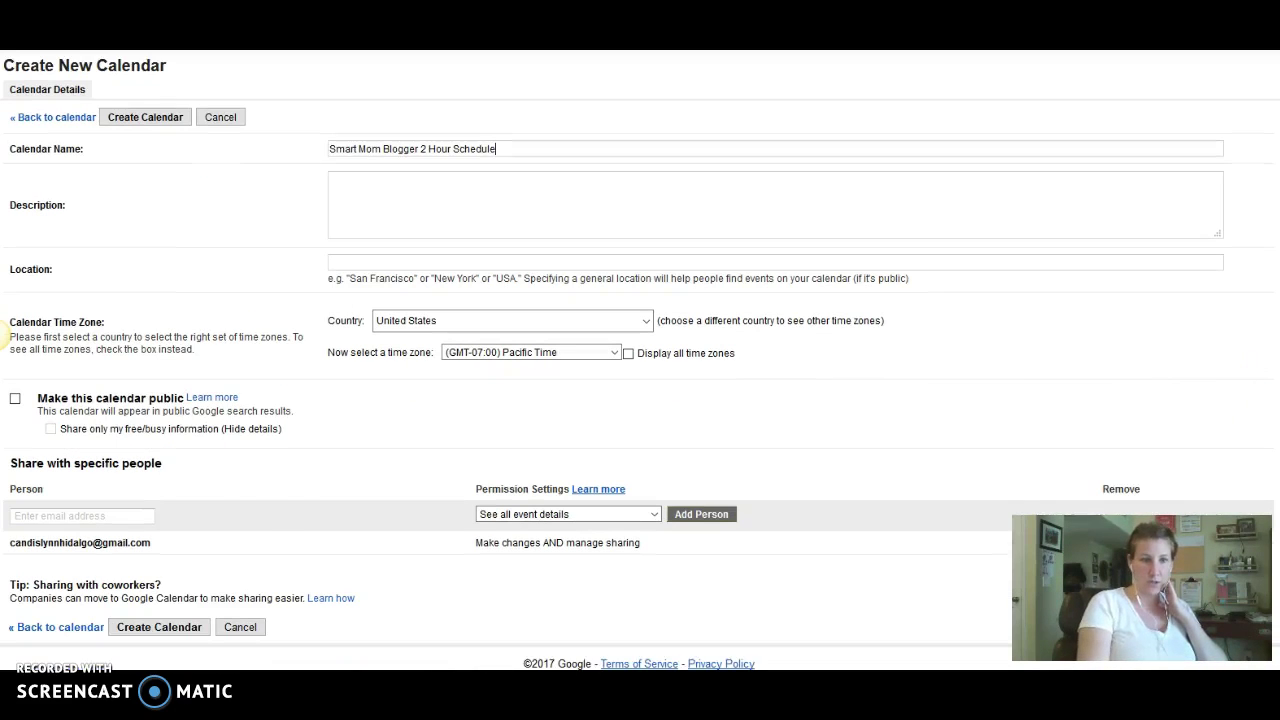
left_click(150, 629)
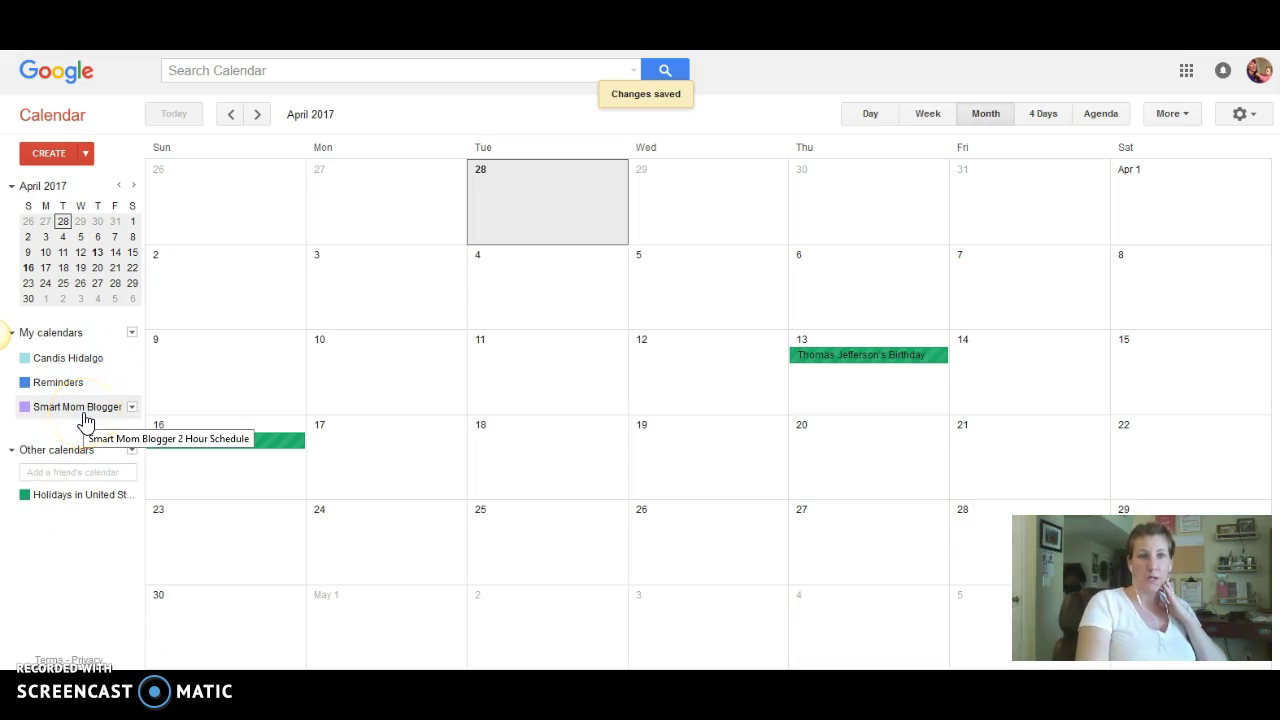
Step: Start a calendar import in the calendar settings with Smart Mom Blogger 2 Hour Schedule as the destination calendar
left_click(1242, 115)
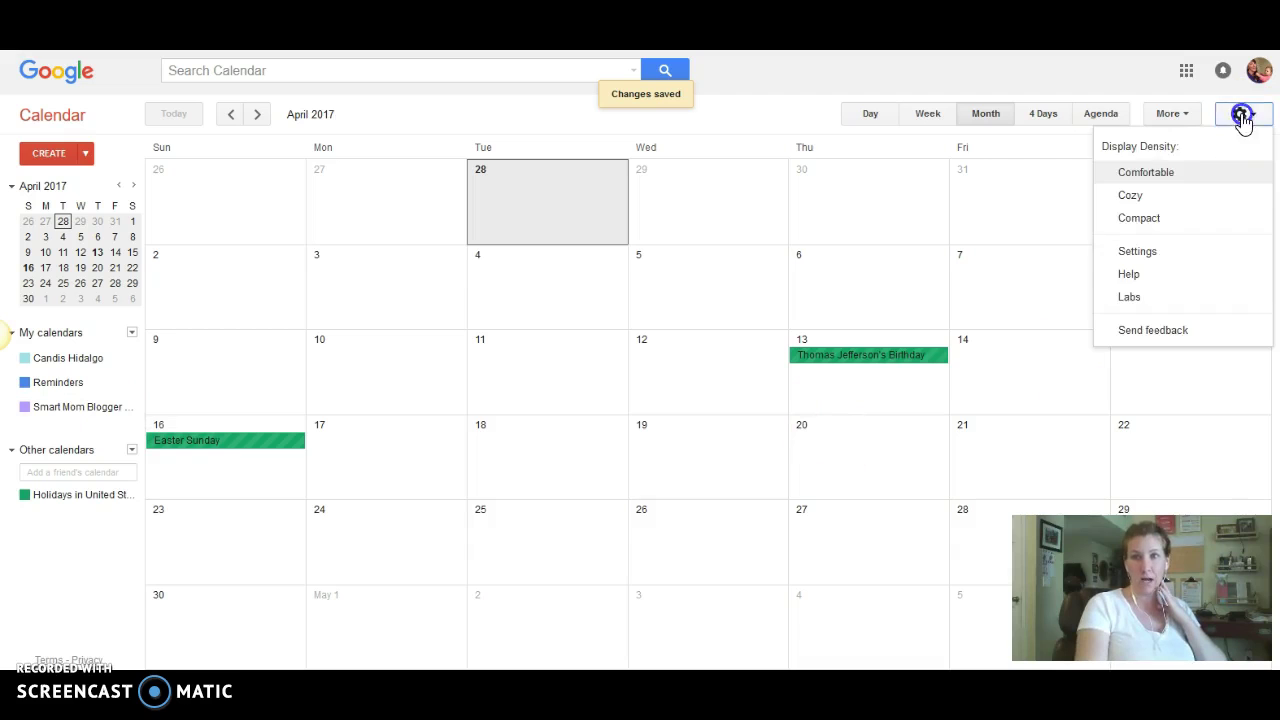
left_click(1135, 252)
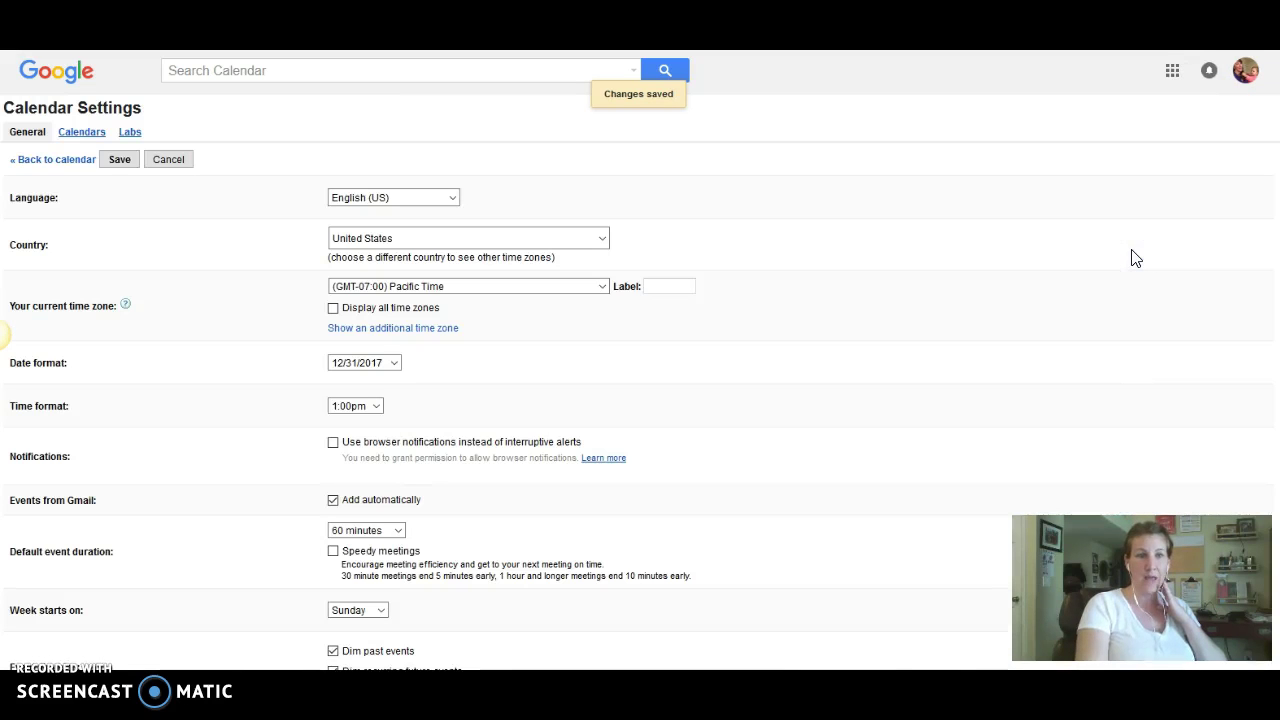
left_click(98, 136)
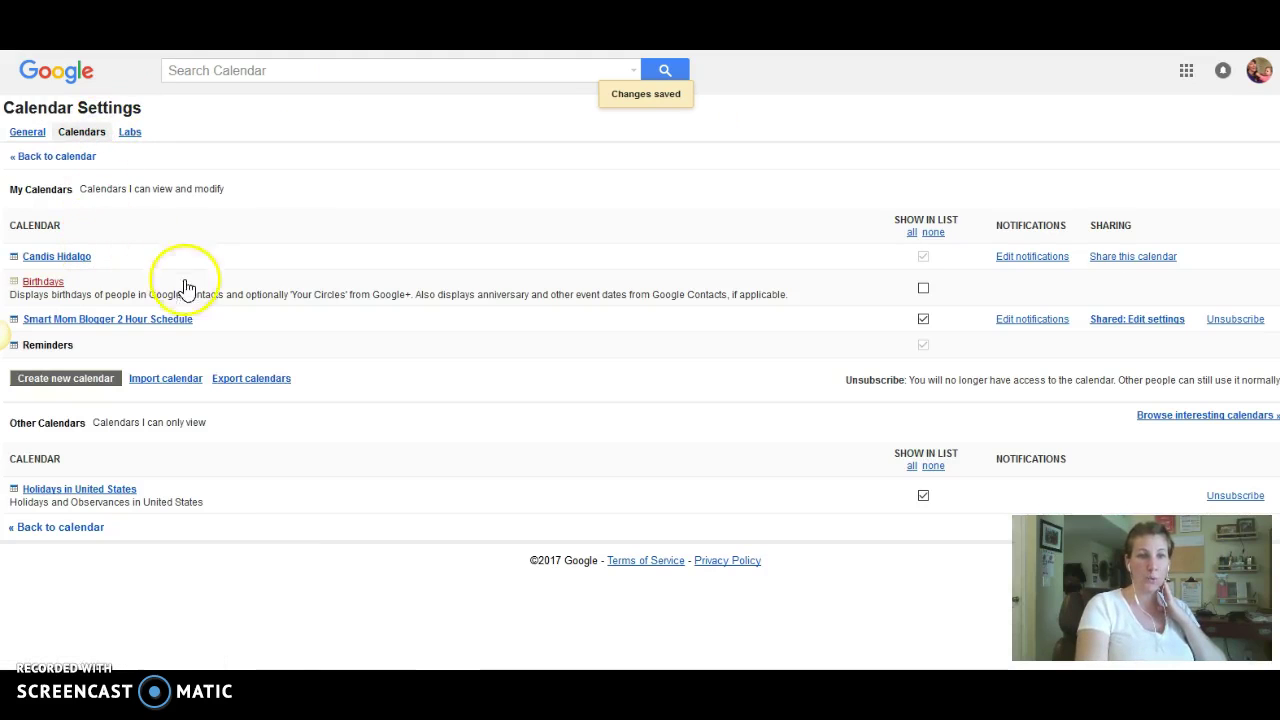
left_click(165, 380)
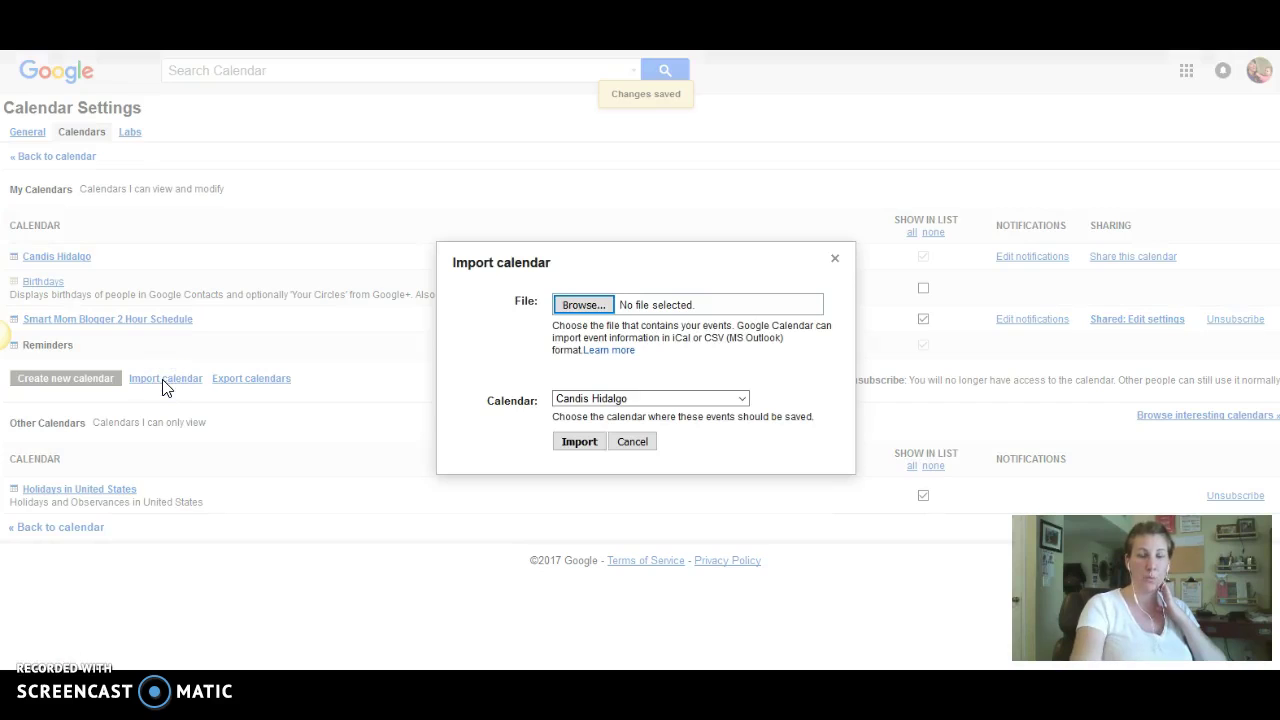
left_click(610, 402)
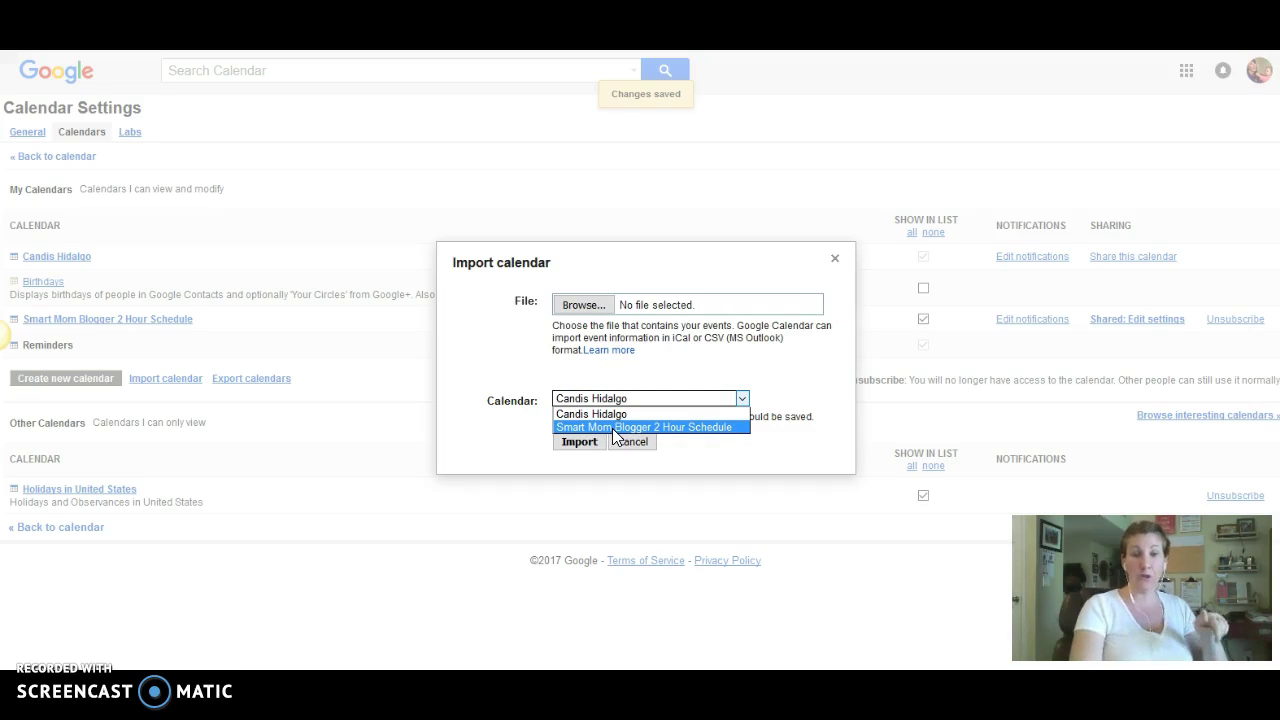
left_click(613, 428)
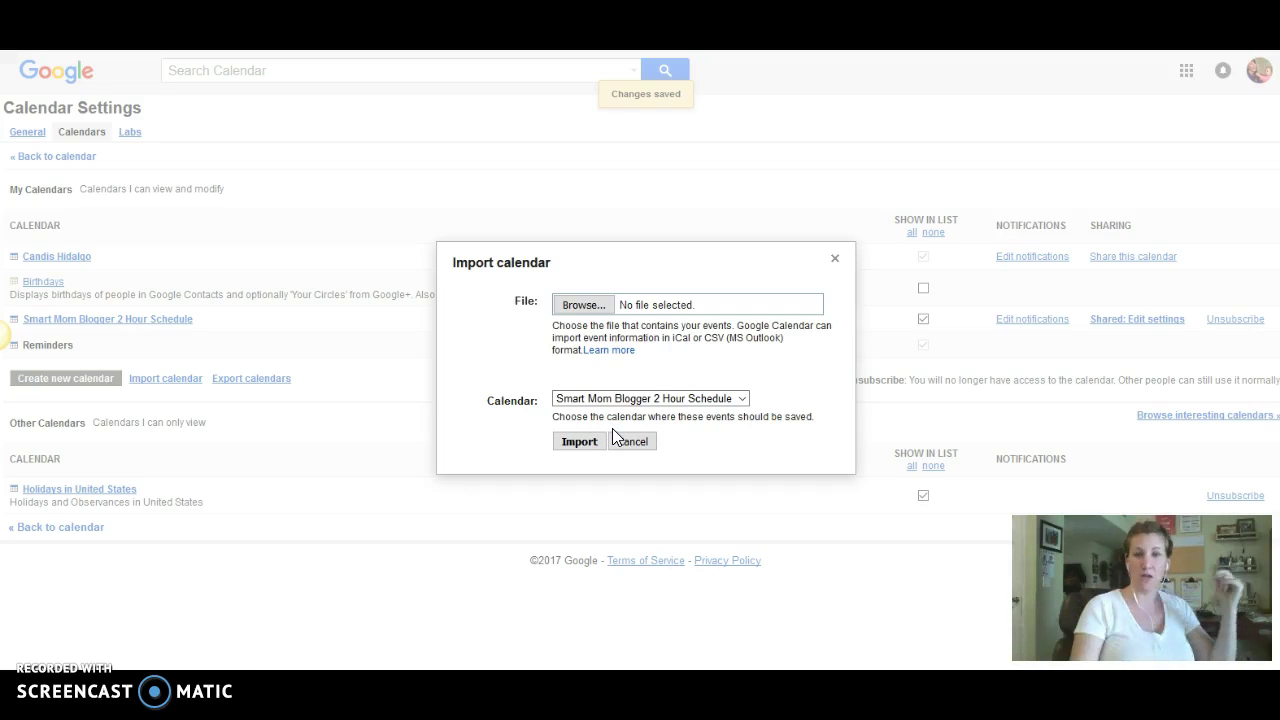
Step: Import the SmartMomBlogger.com 2 Hour Blog calendar file from the Tutorials folder and return to the calendar view
left_click(591, 309)
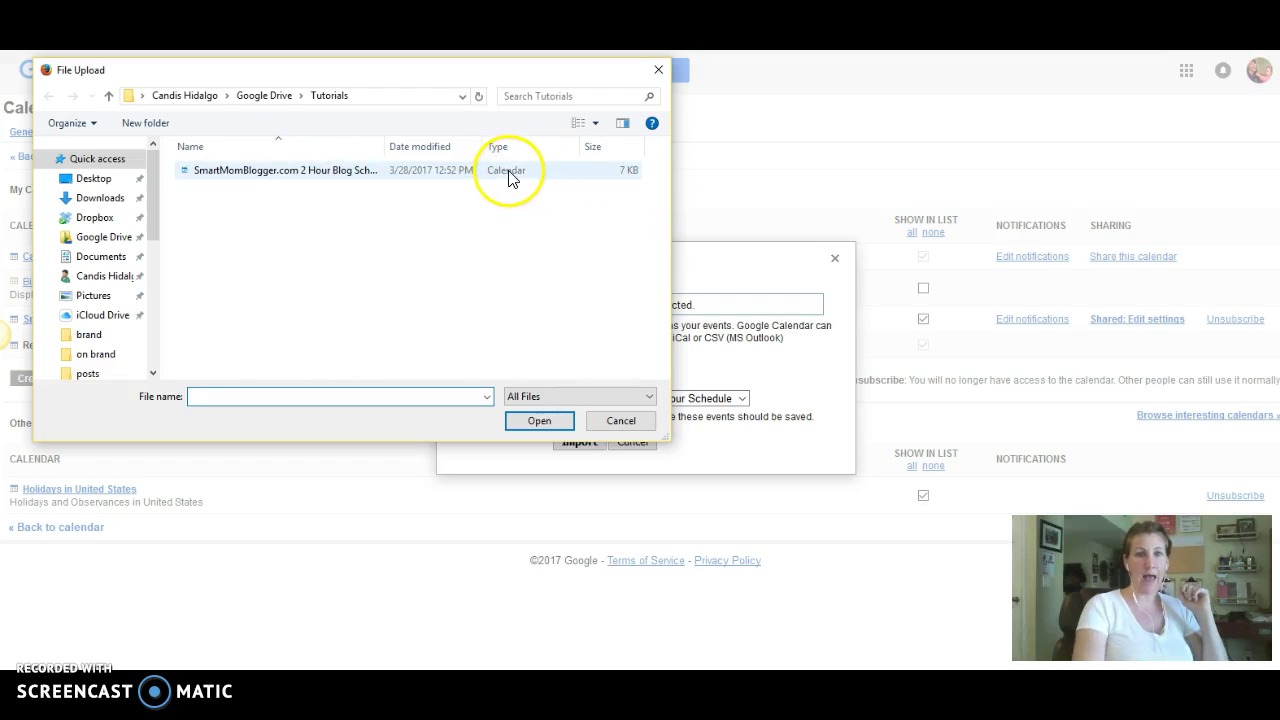
double_click(241, 172)
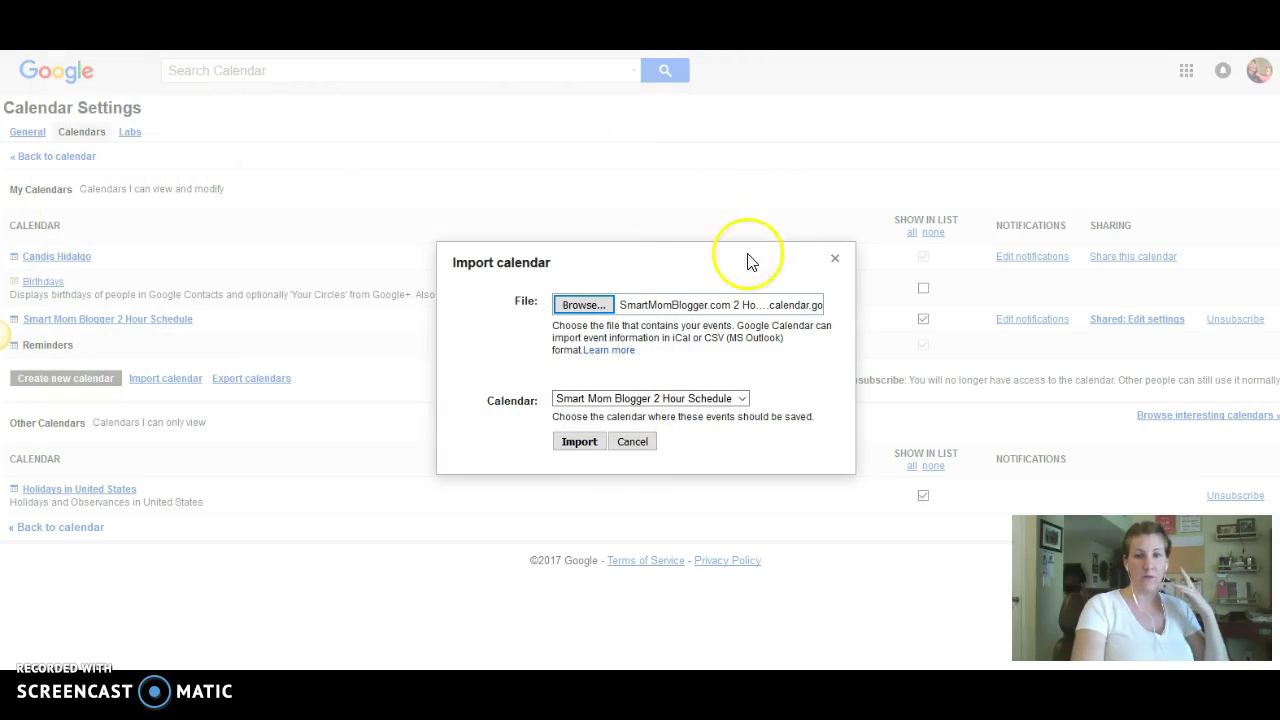
left_click(580, 443)
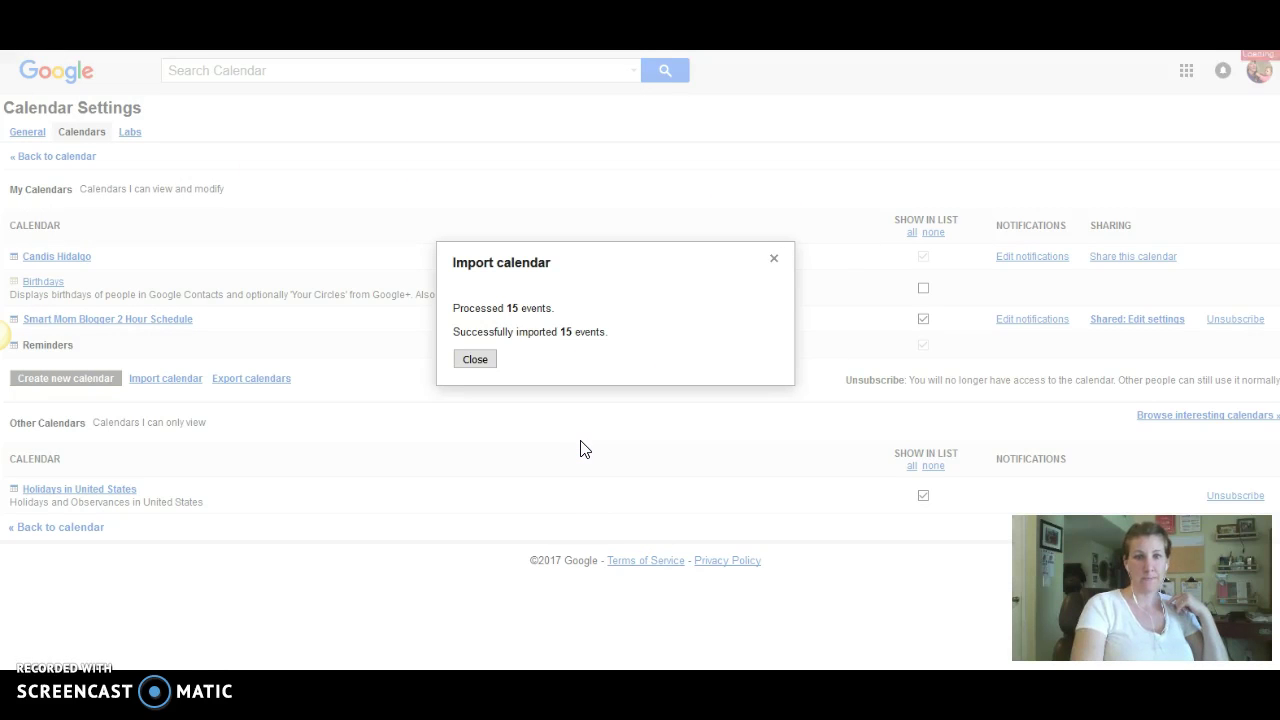
left_click(474, 359)
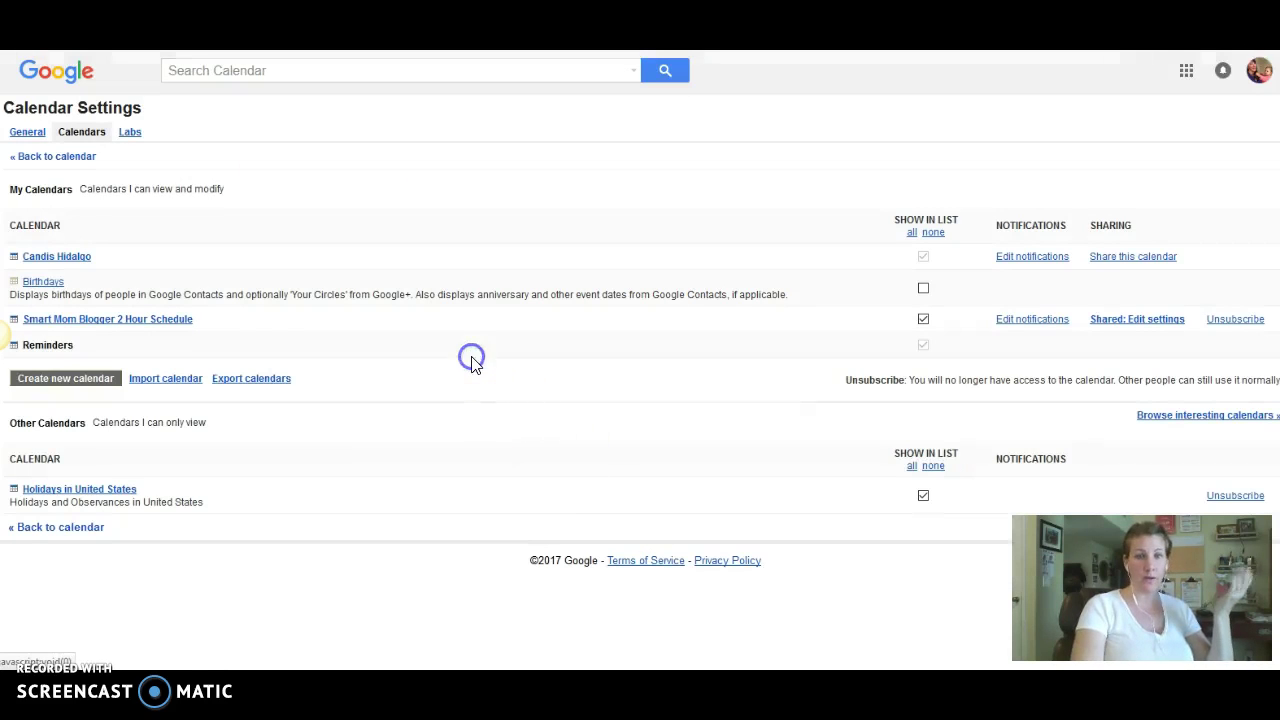
left_click(51, 163)
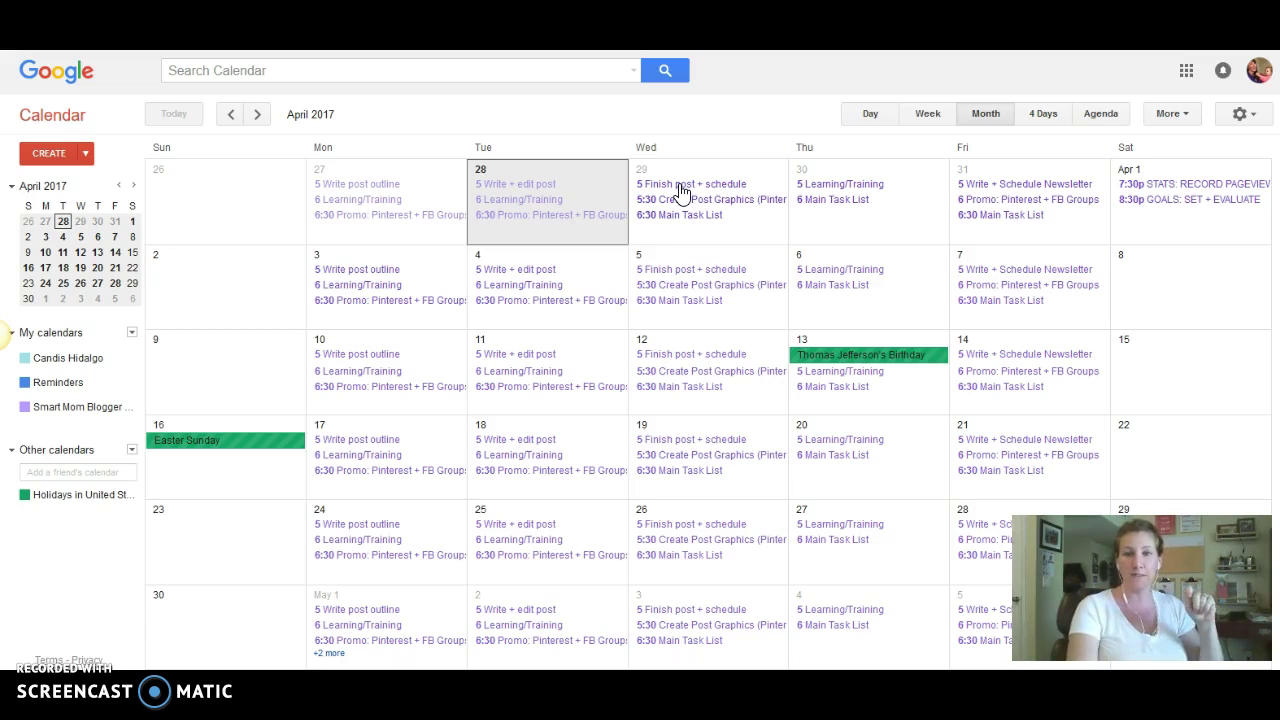
Step: Set the event color of the Wednesday "Finish post + schedule" event to green for all events in the series
left_click(681, 188)
left_click(810, 350)
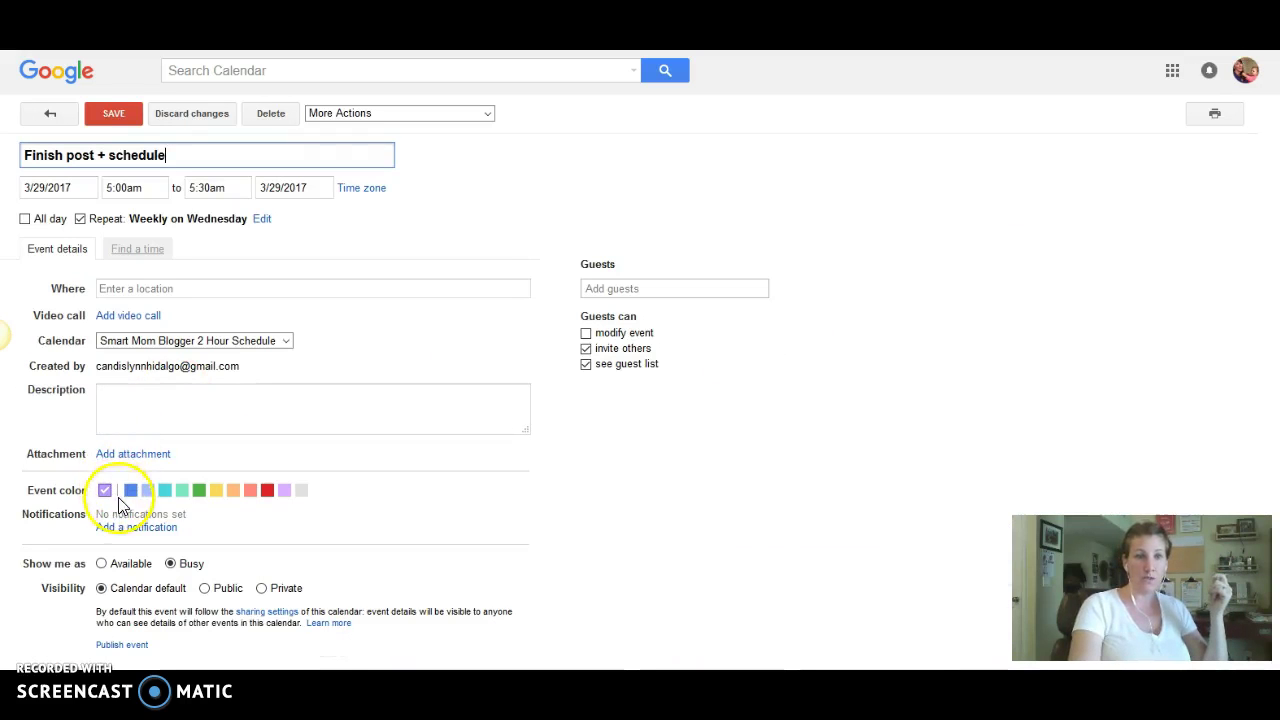
left_click(198, 490)
left_click(110, 116)
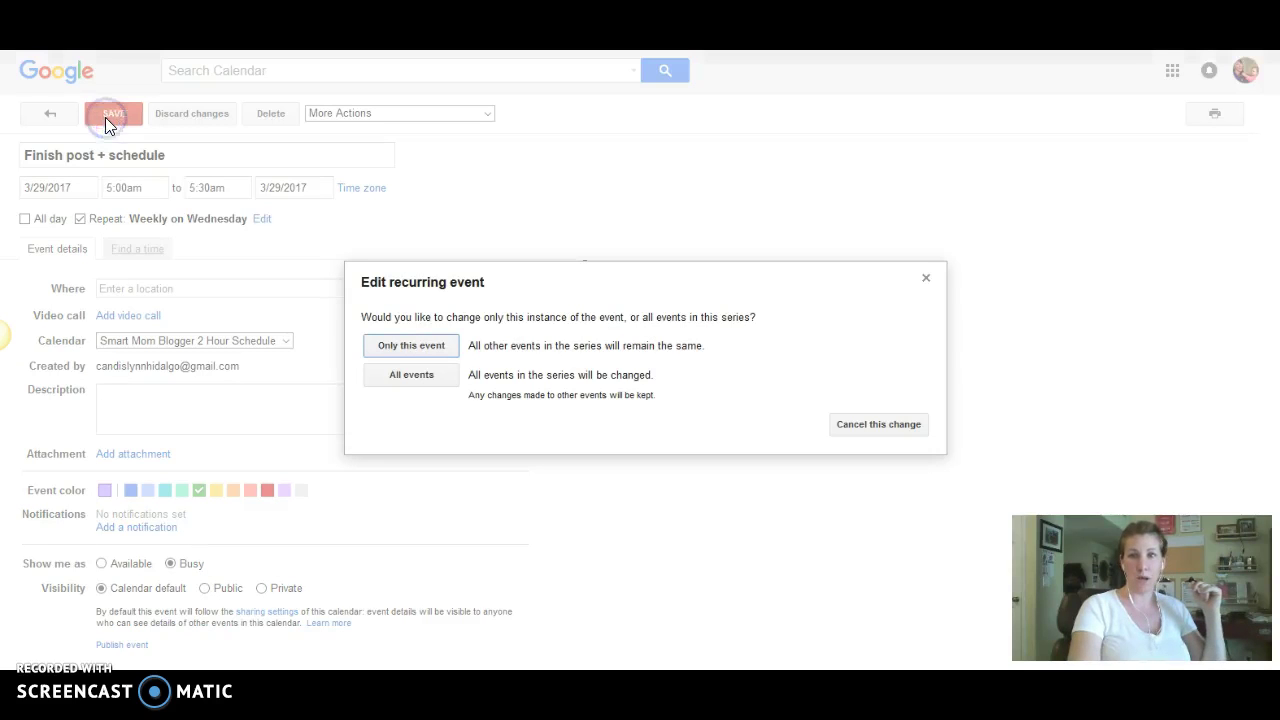
left_click(412, 380)
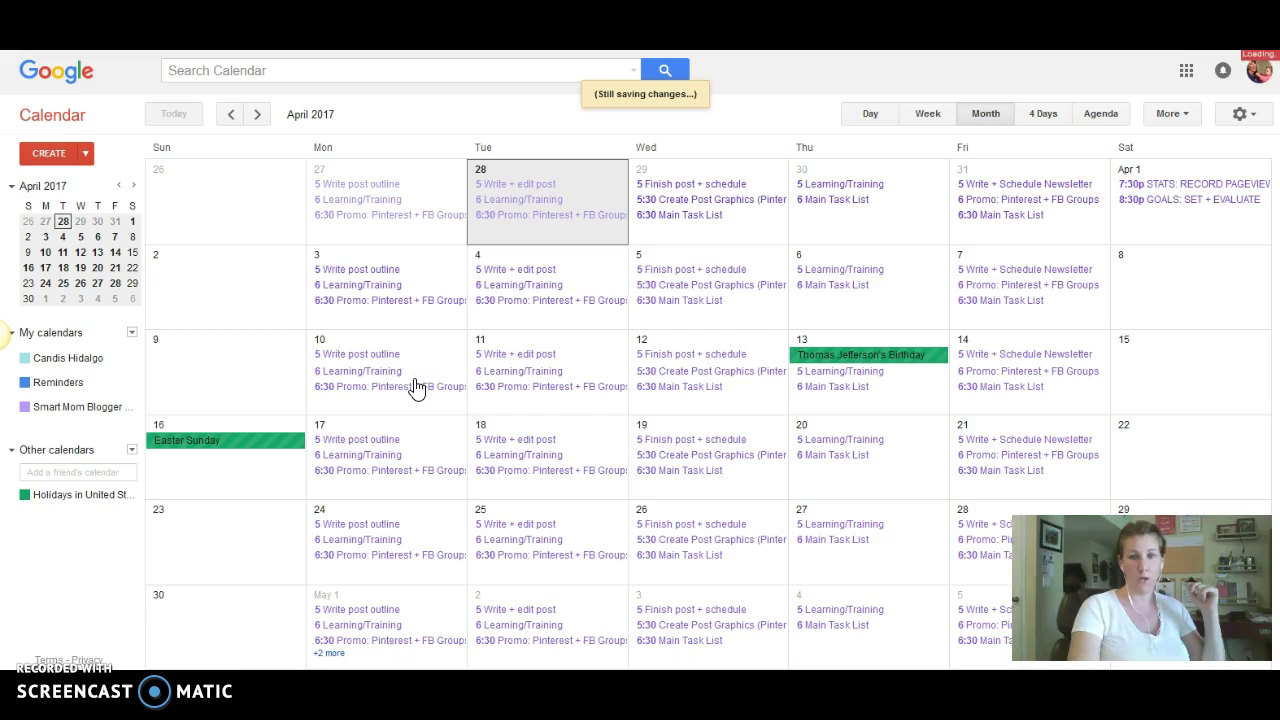
Step: Set the event color of the Wednesday and Friday "Main Task List" event to red for all events in the series
left_click(648, 193)
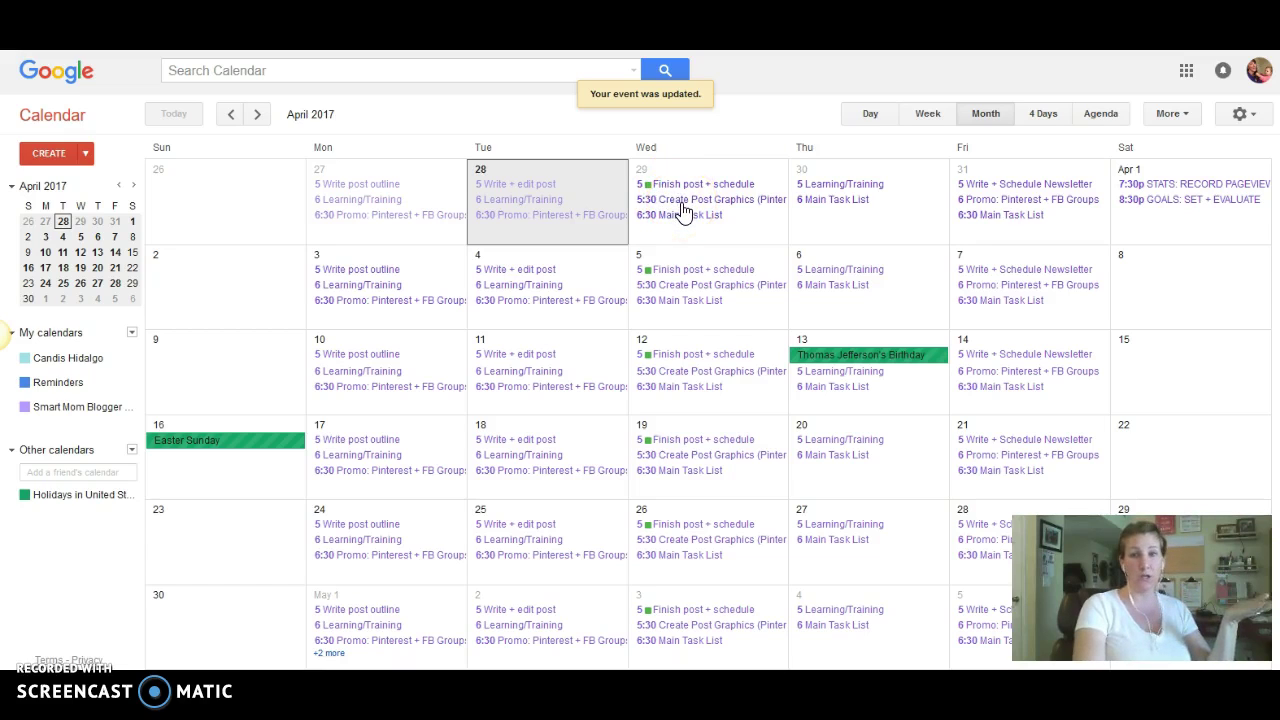
left_click(684, 214)
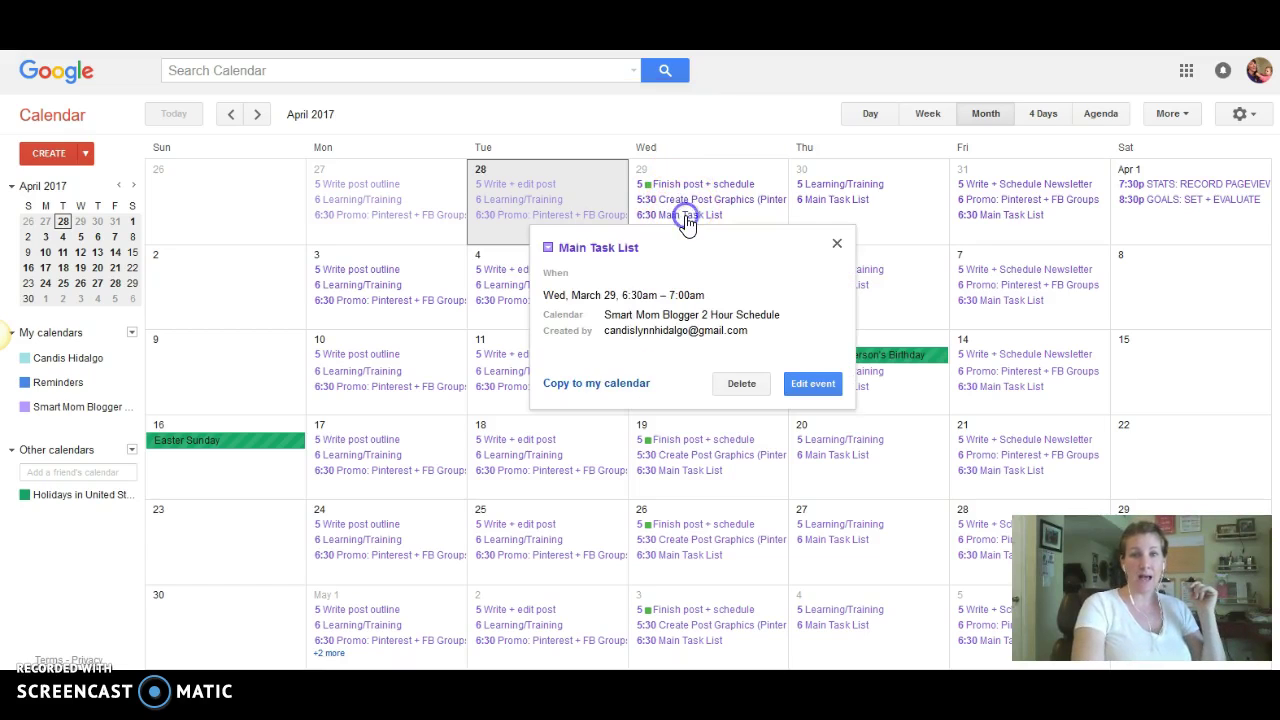
left_click(805, 384)
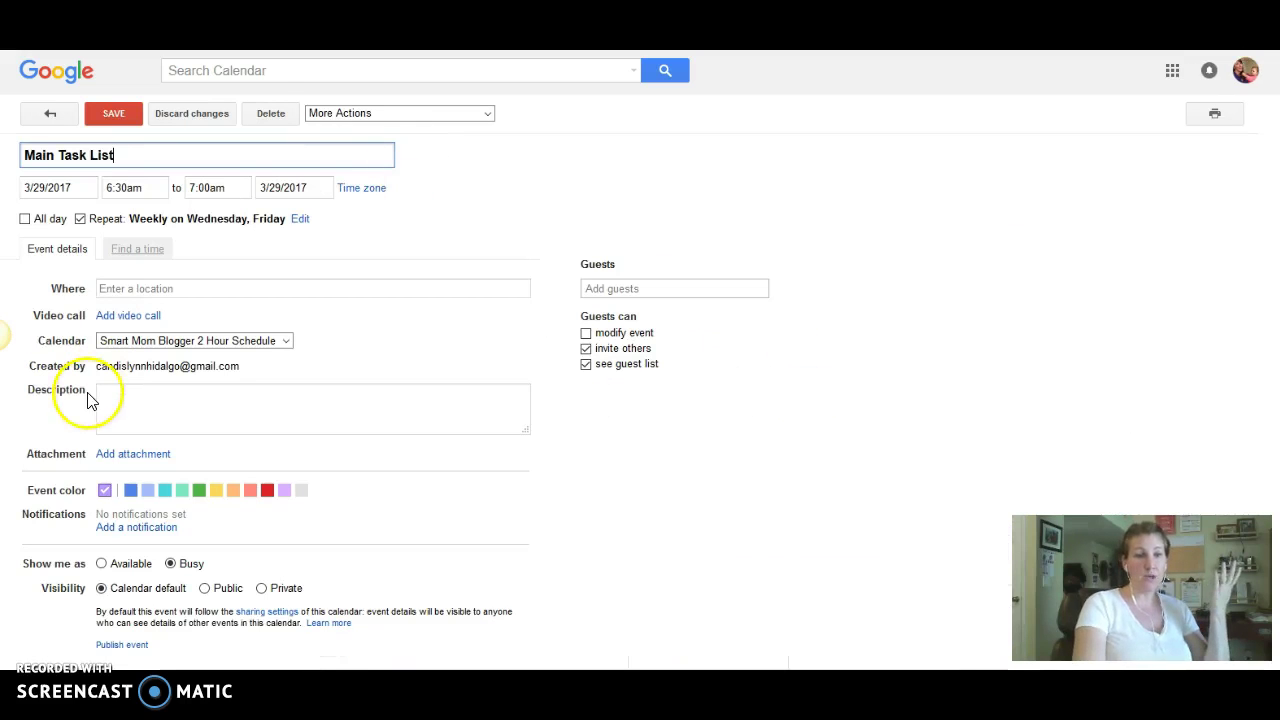
left_click(267, 490)
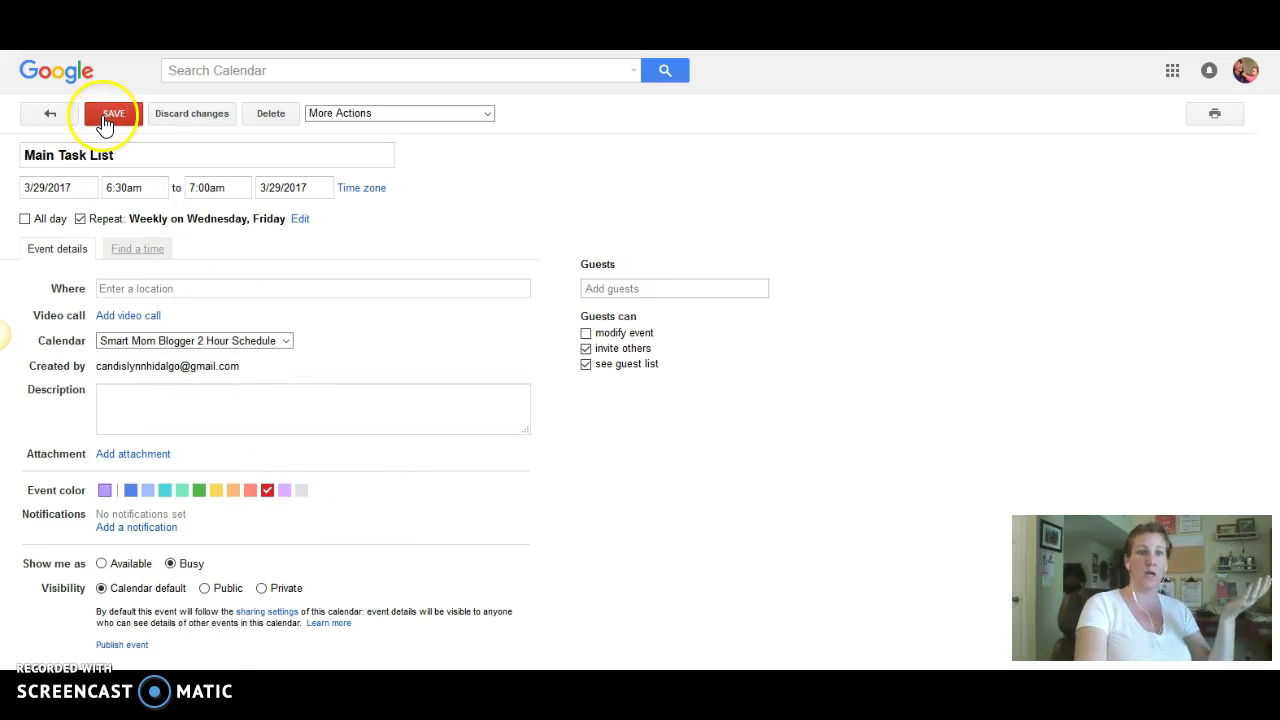
left_click(102, 115)
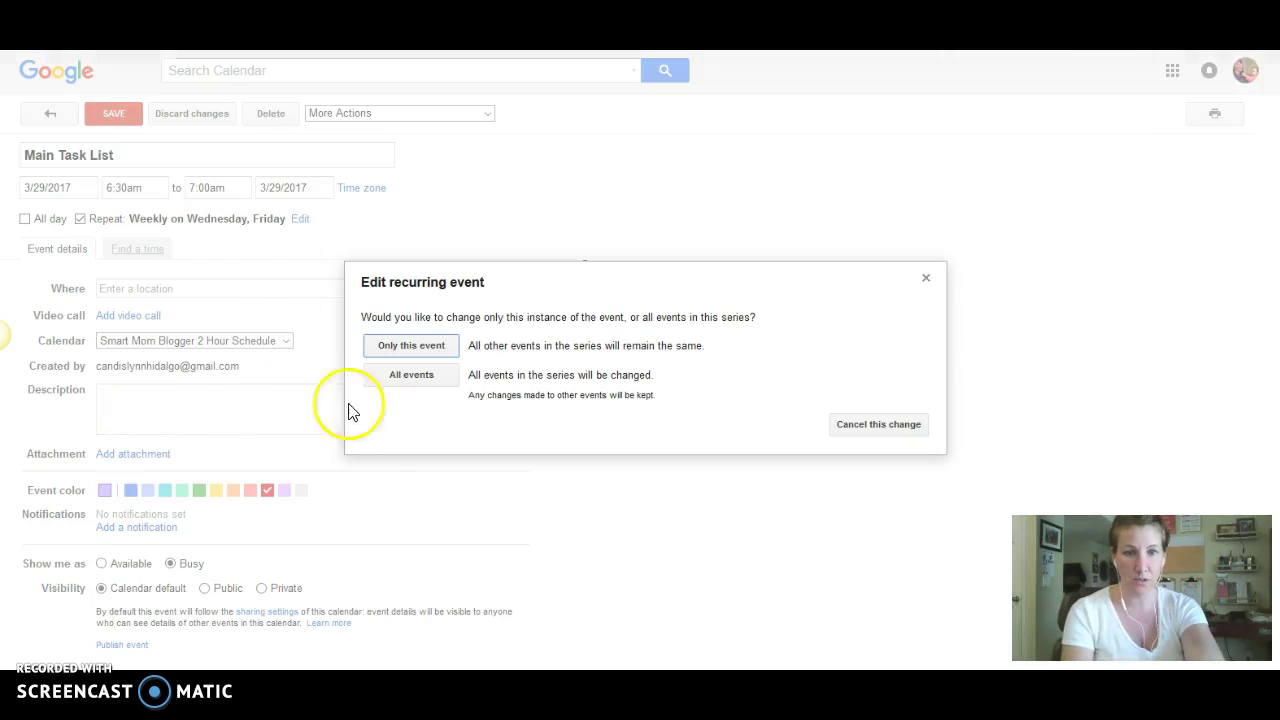
left_click(423, 374)
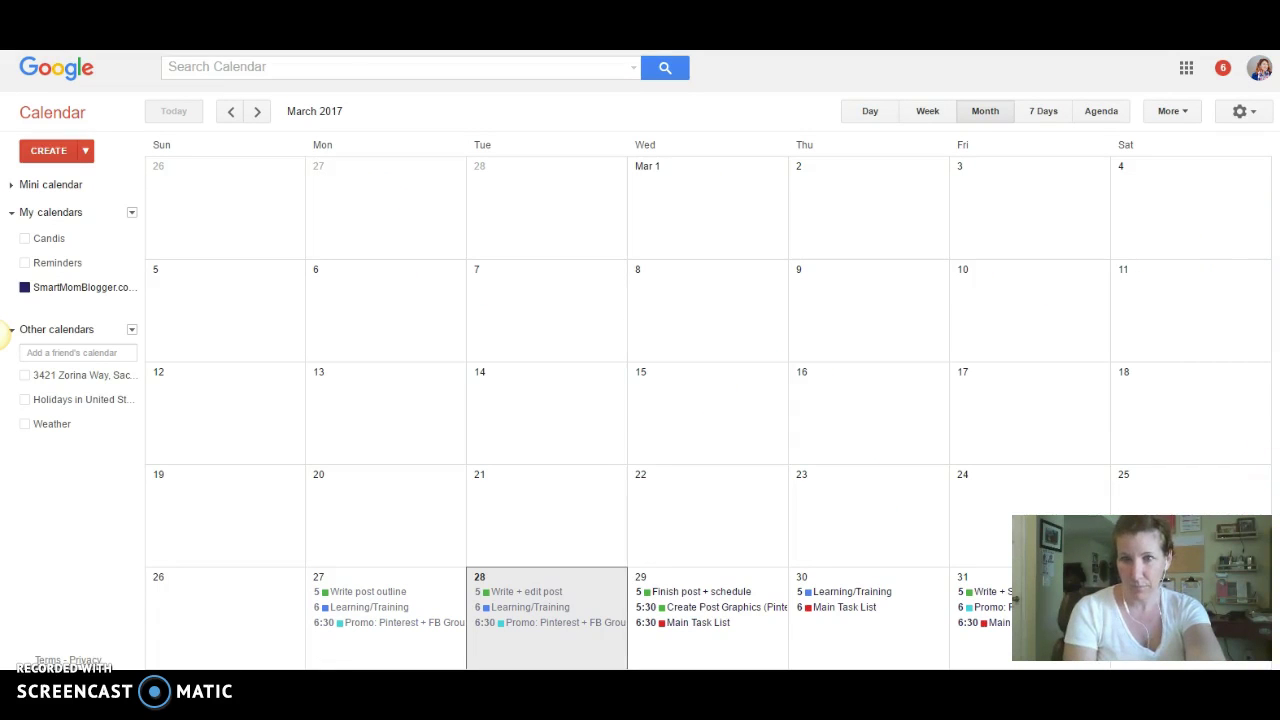
Step: Set the event color of the Thursday "Learning/Training" event to blue for all events in the series
left_click(257, 113)
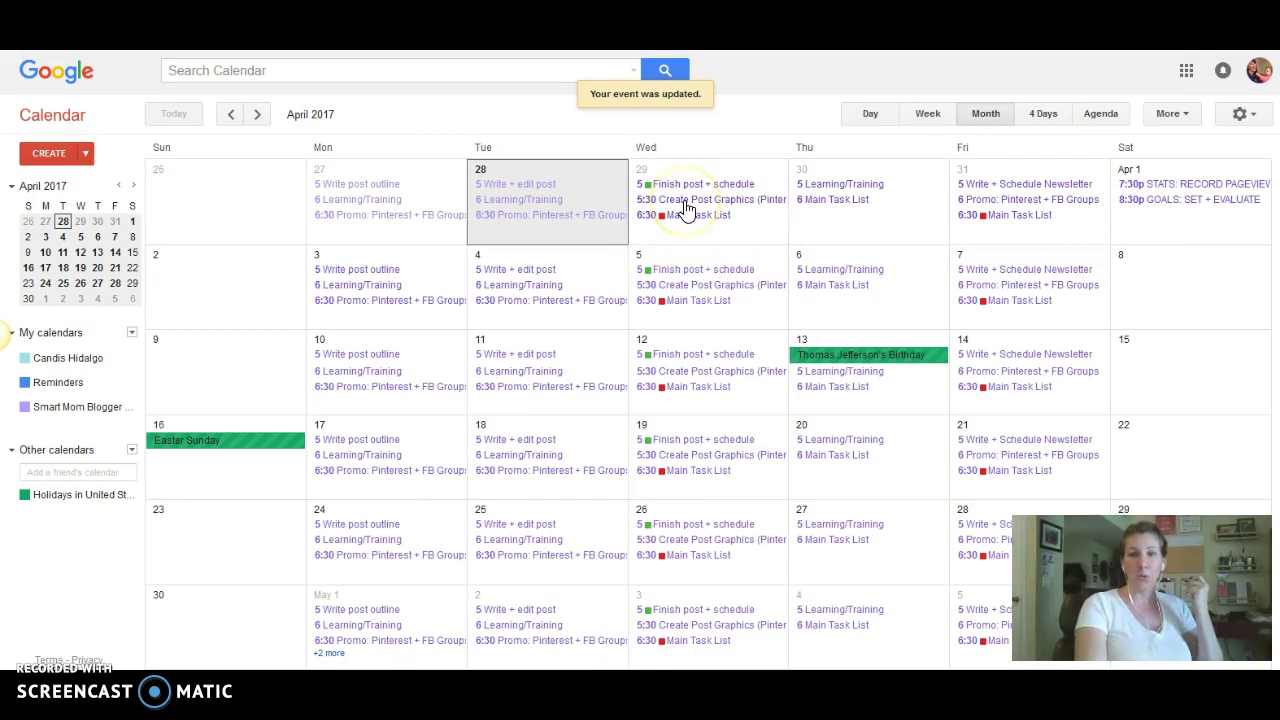
left_click(868, 190)
left_click(1013, 349)
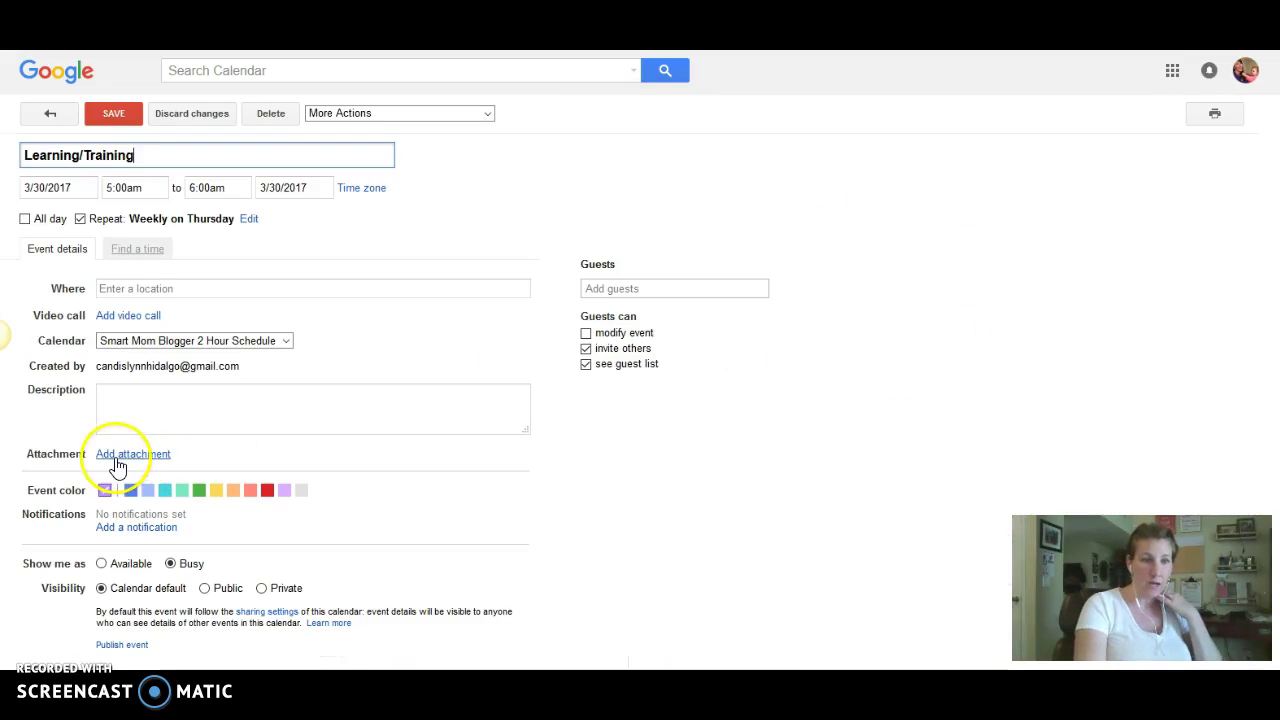
left_click(129, 489)
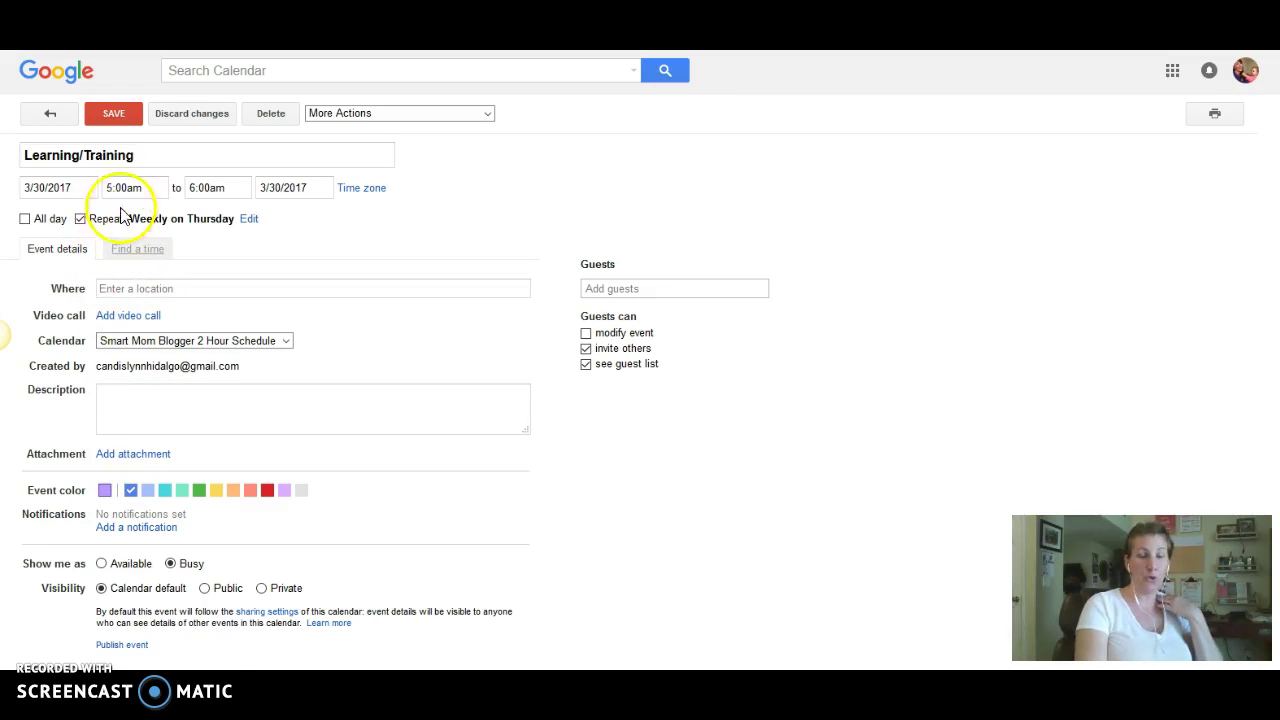
left_click(119, 110)
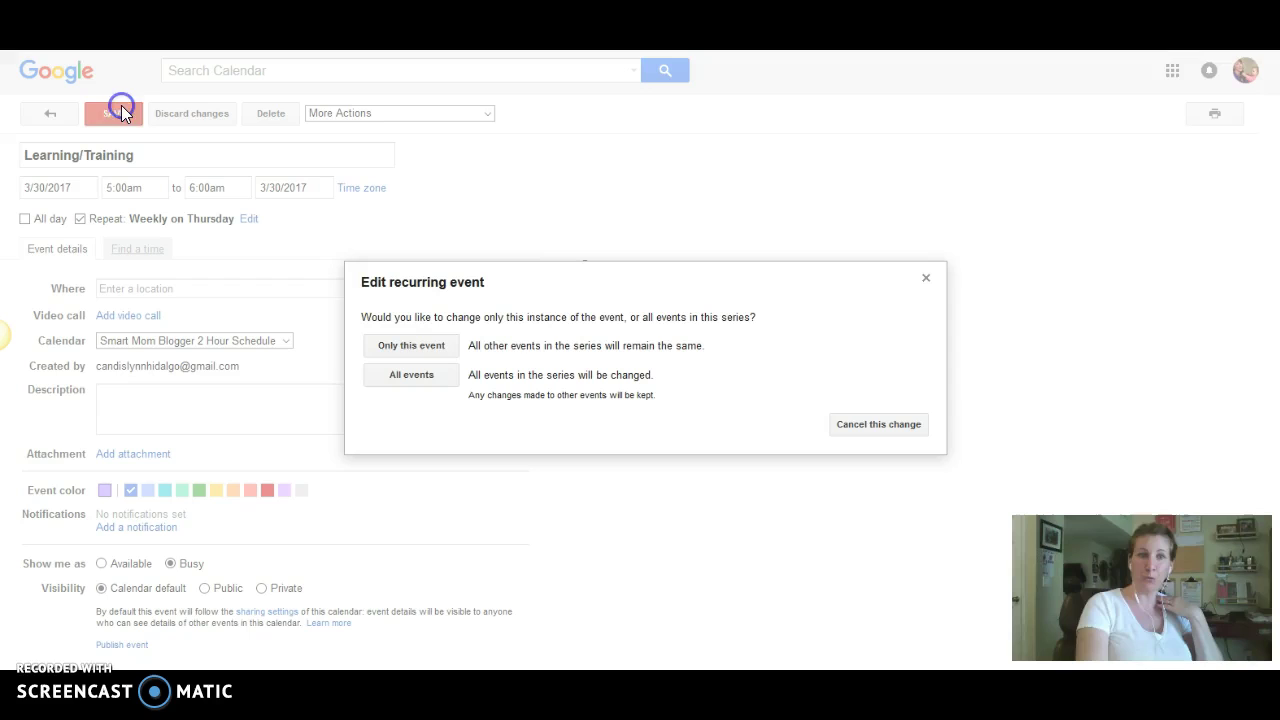
left_click(384, 376)
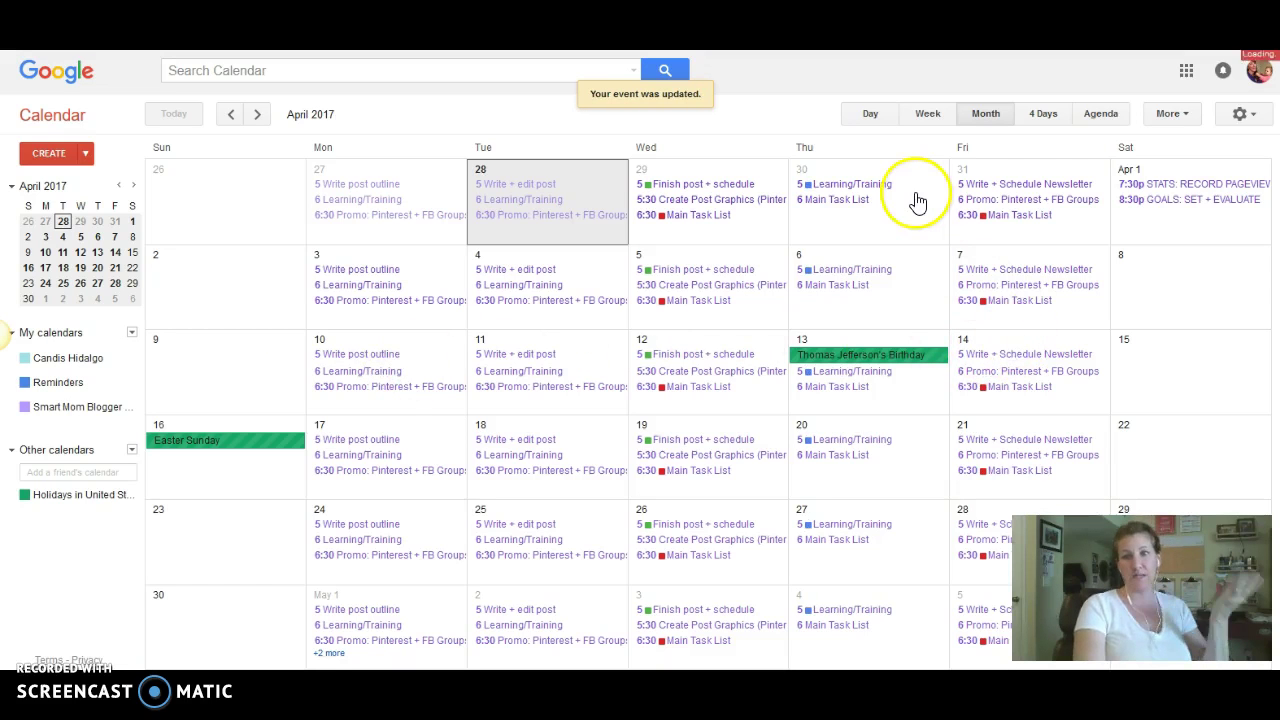
Step: Set the event color of the Friday "Promo: Pinterest + FB Groups" event to turquoise for all events in the series
left_click(1000, 203)
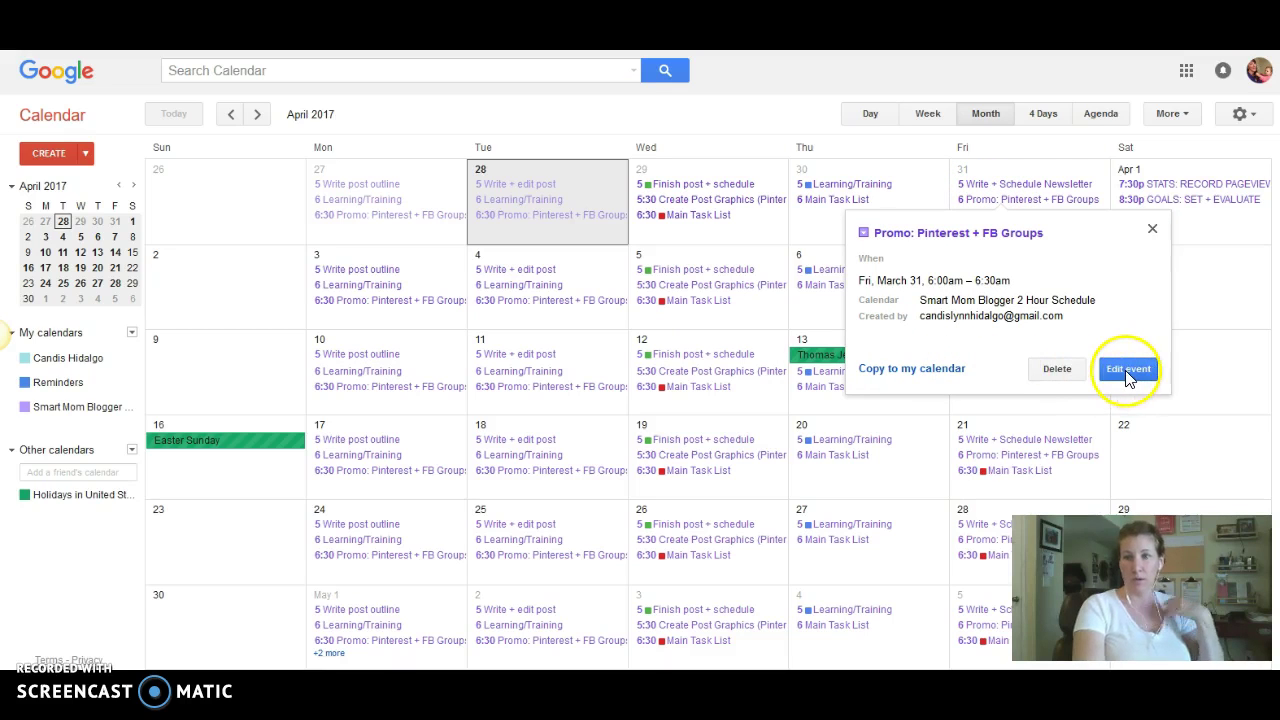
left_click(1128, 369)
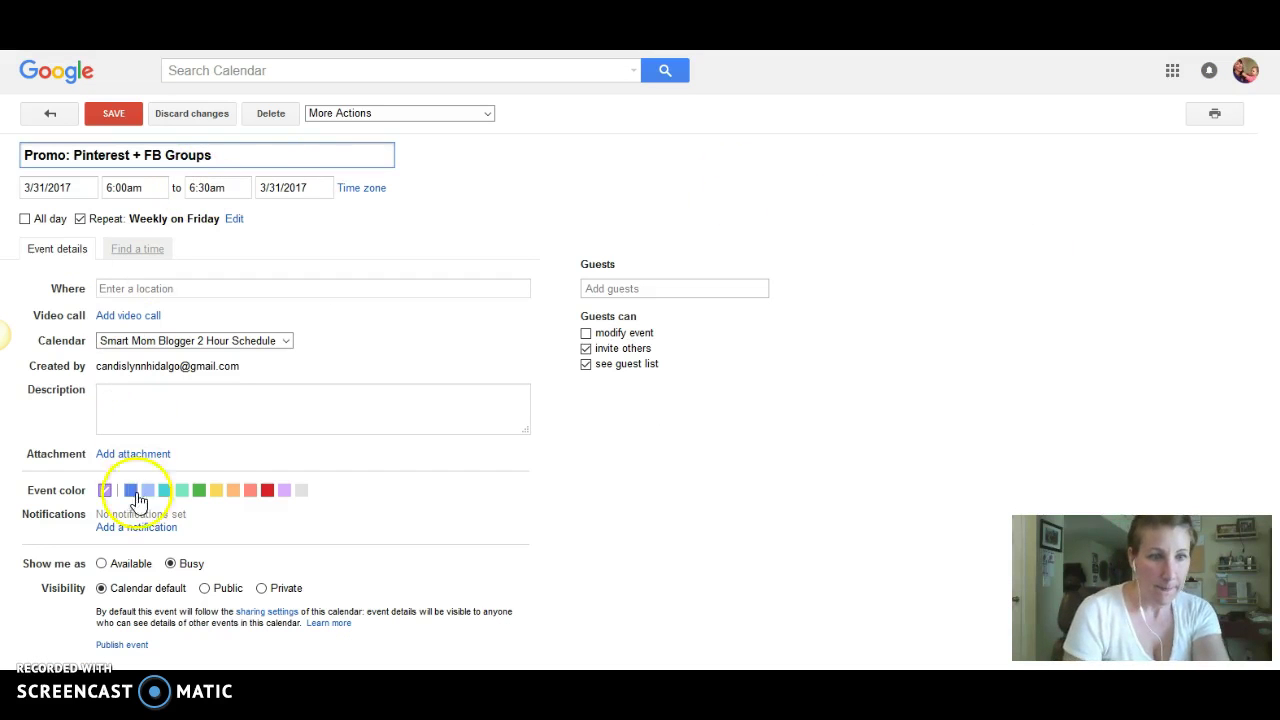
left_click(165, 490)
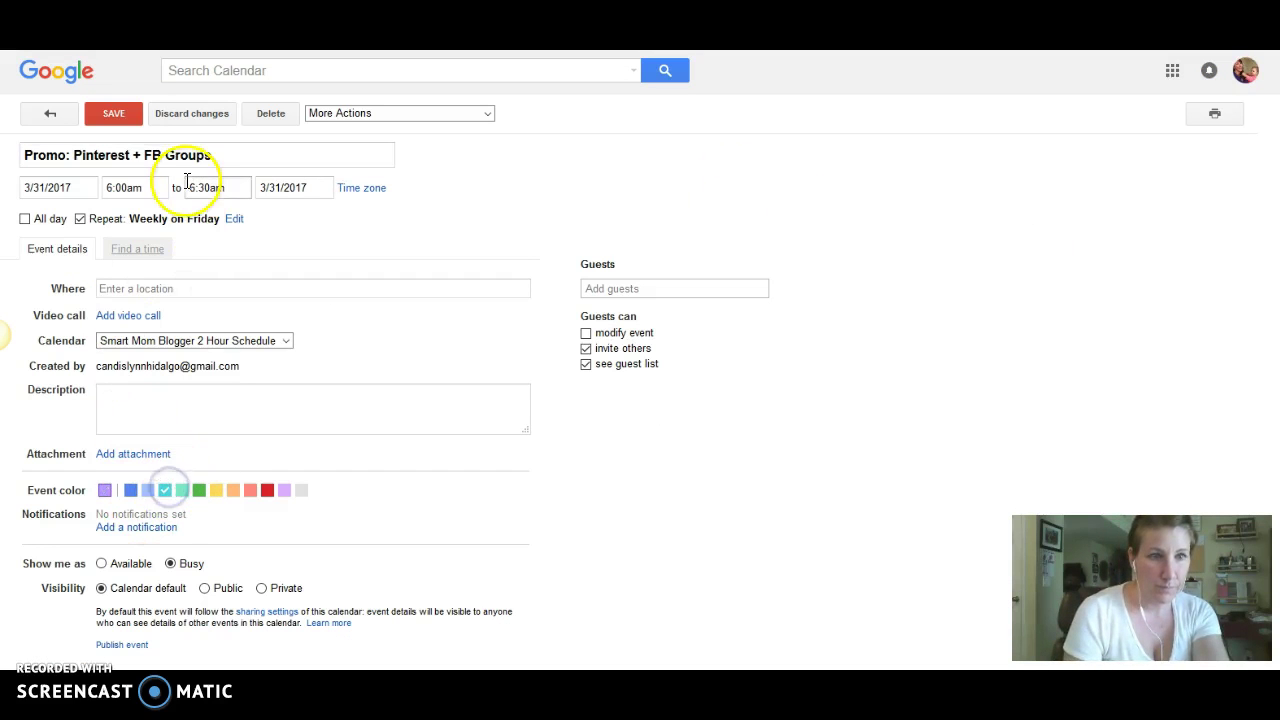
left_click(114, 108)
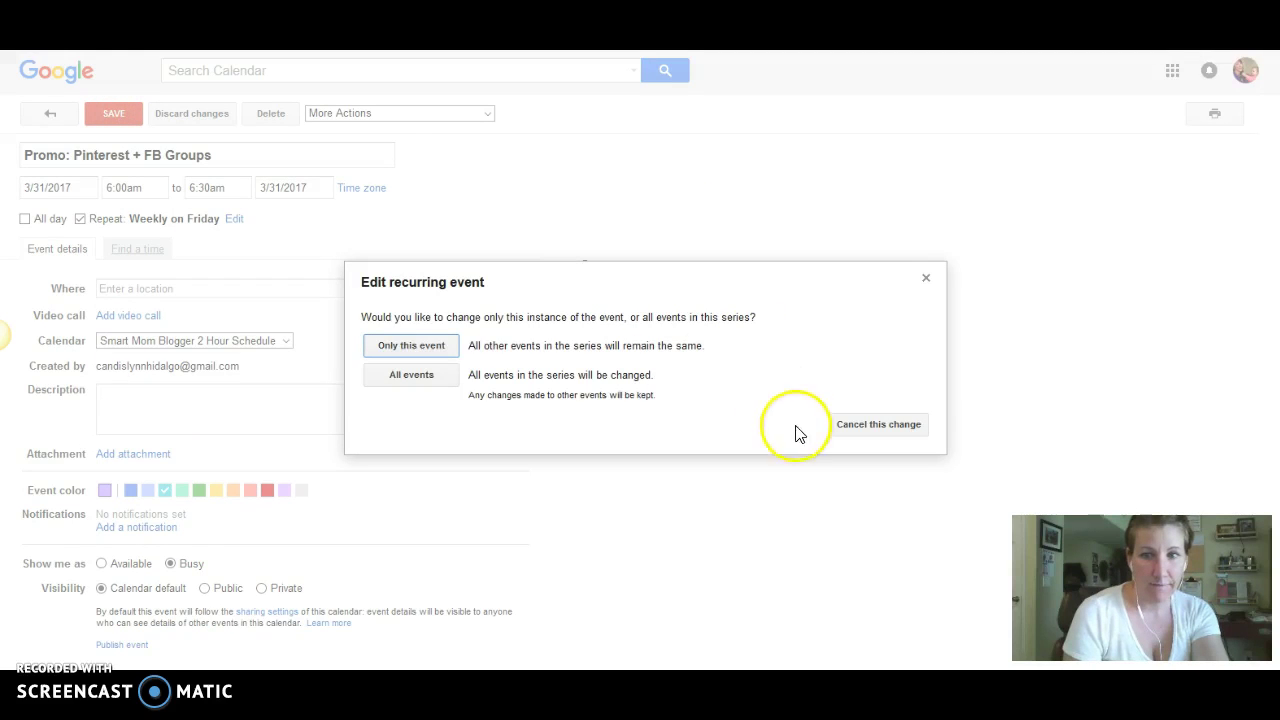
left_click(409, 378)
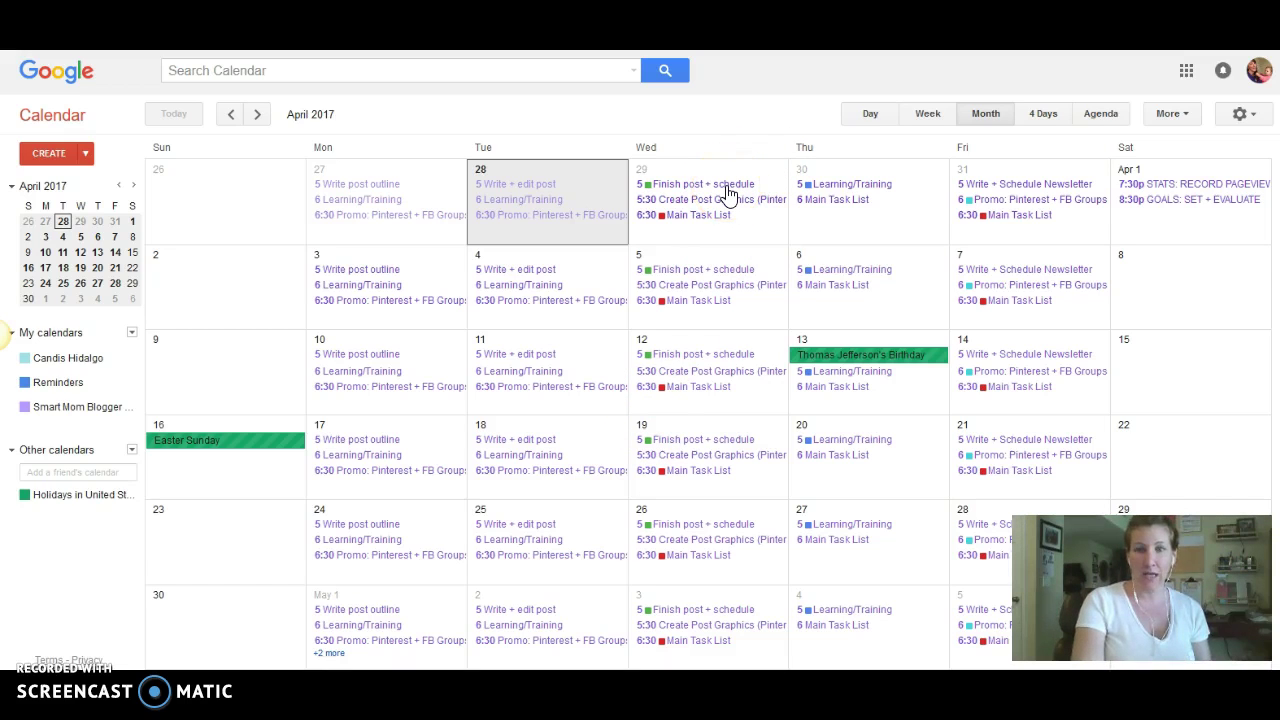
Step: Reschedule the Wednesday "Finish post + schedule" event to 9:30am–10:00am for all events in the series
left_click(729, 194)
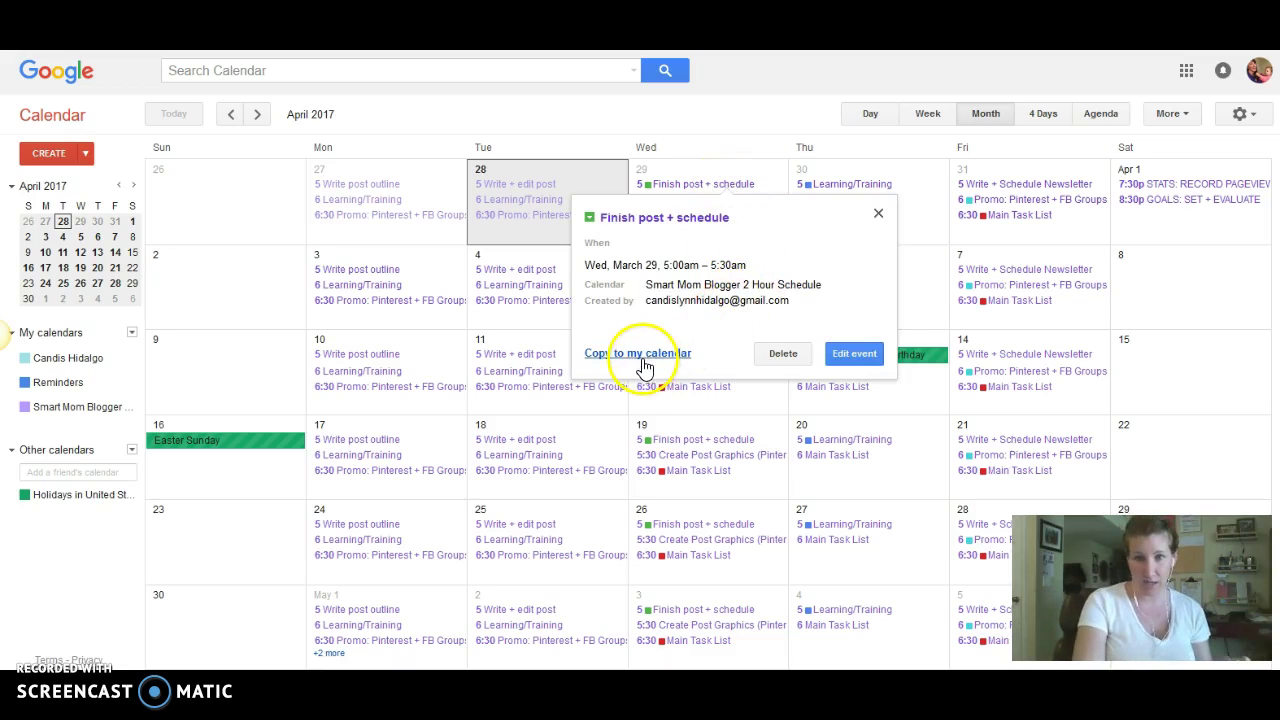
left_click(845, 352)
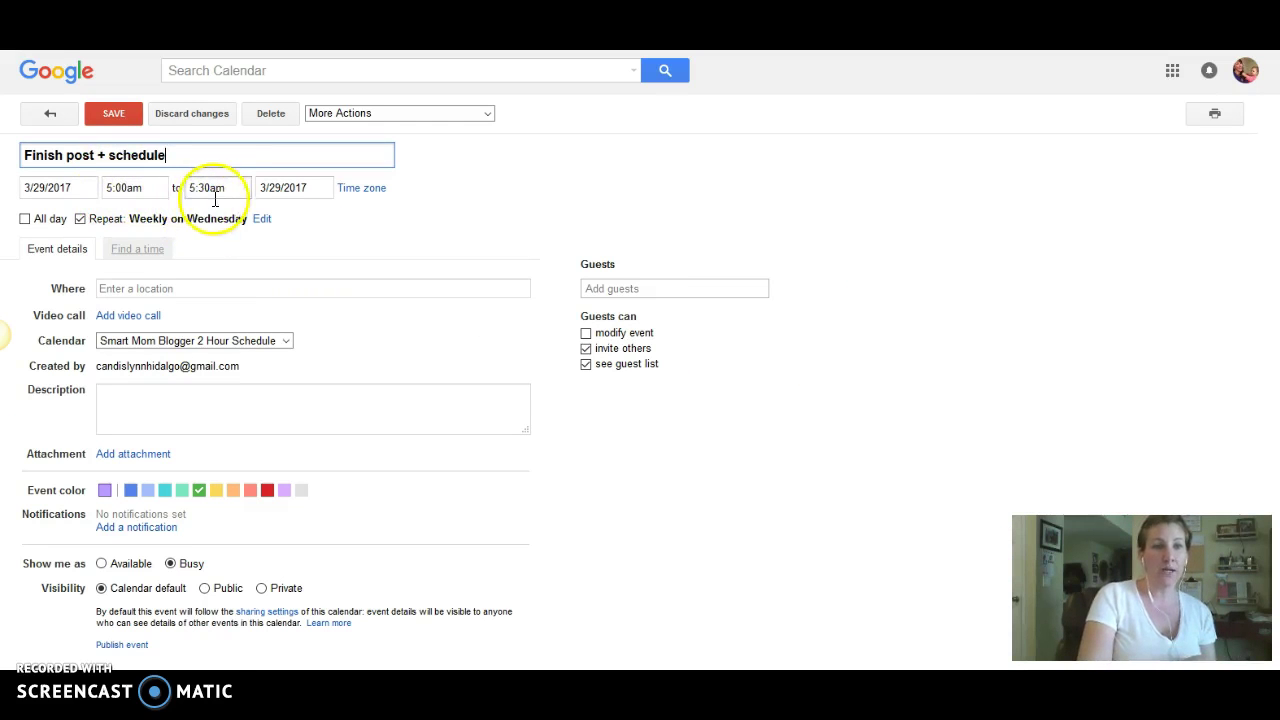
left_click(133, 188)
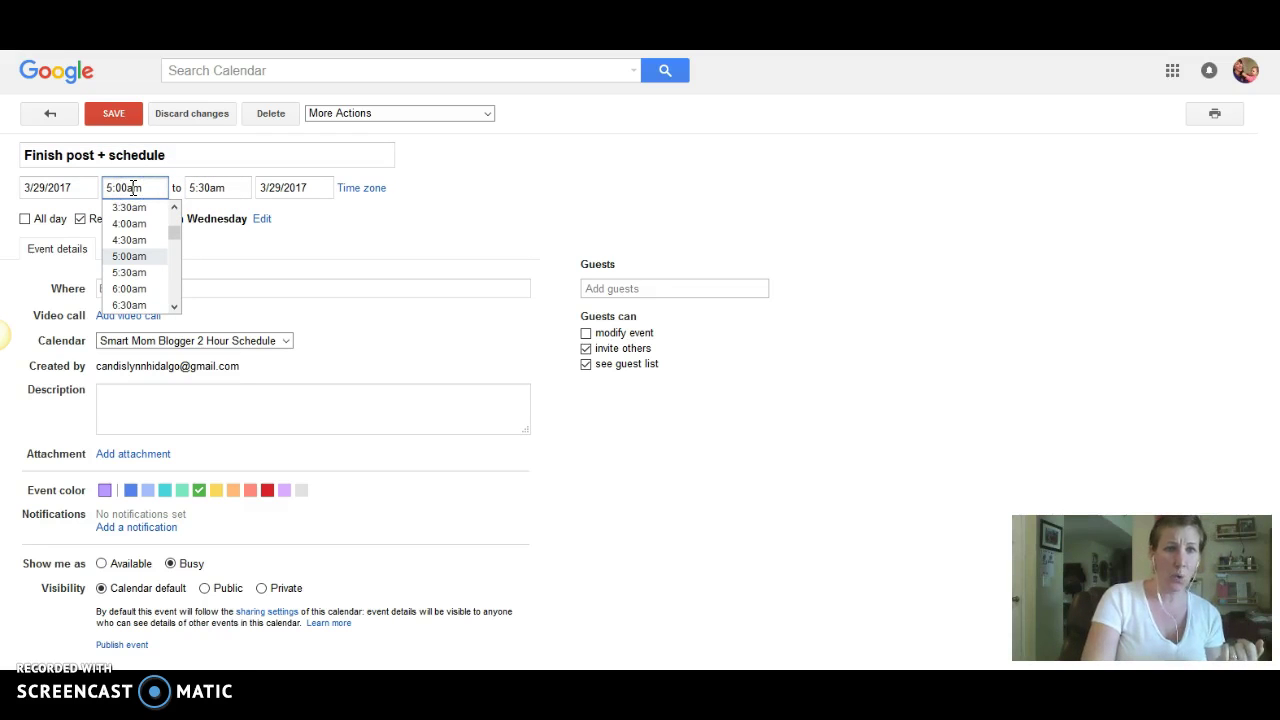
left_click(176, 284)
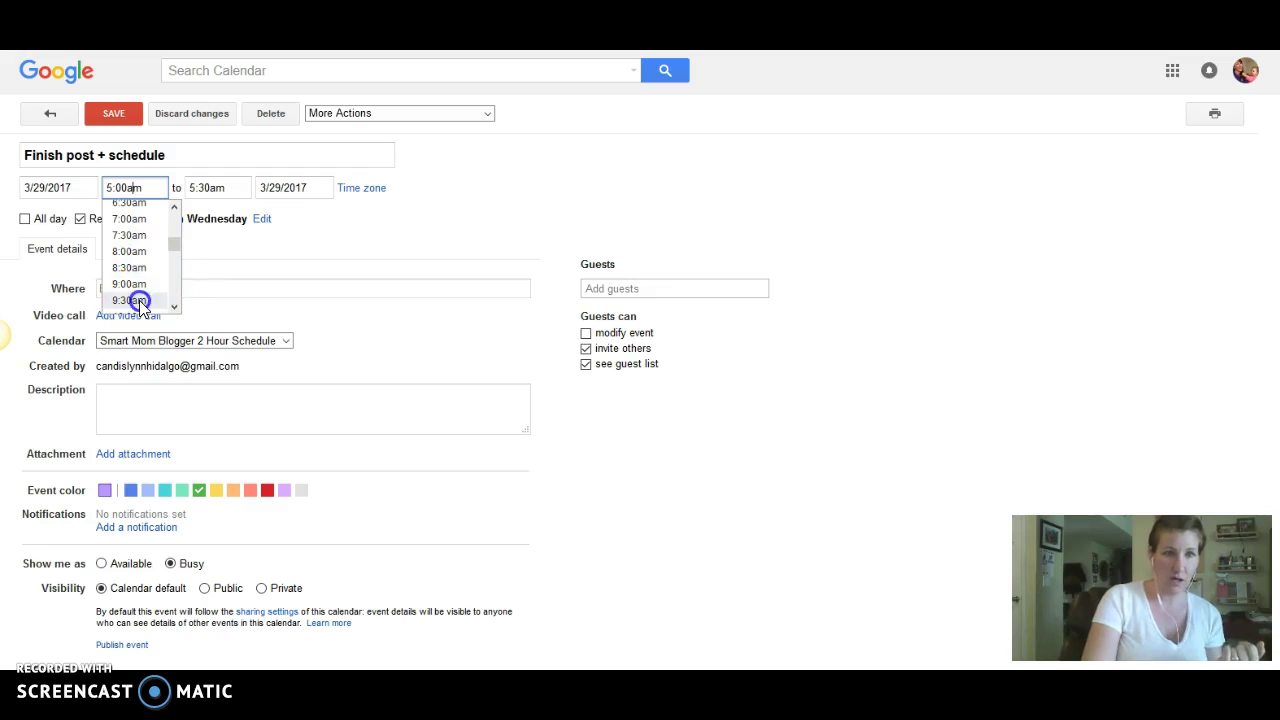
left_click(137, 300)
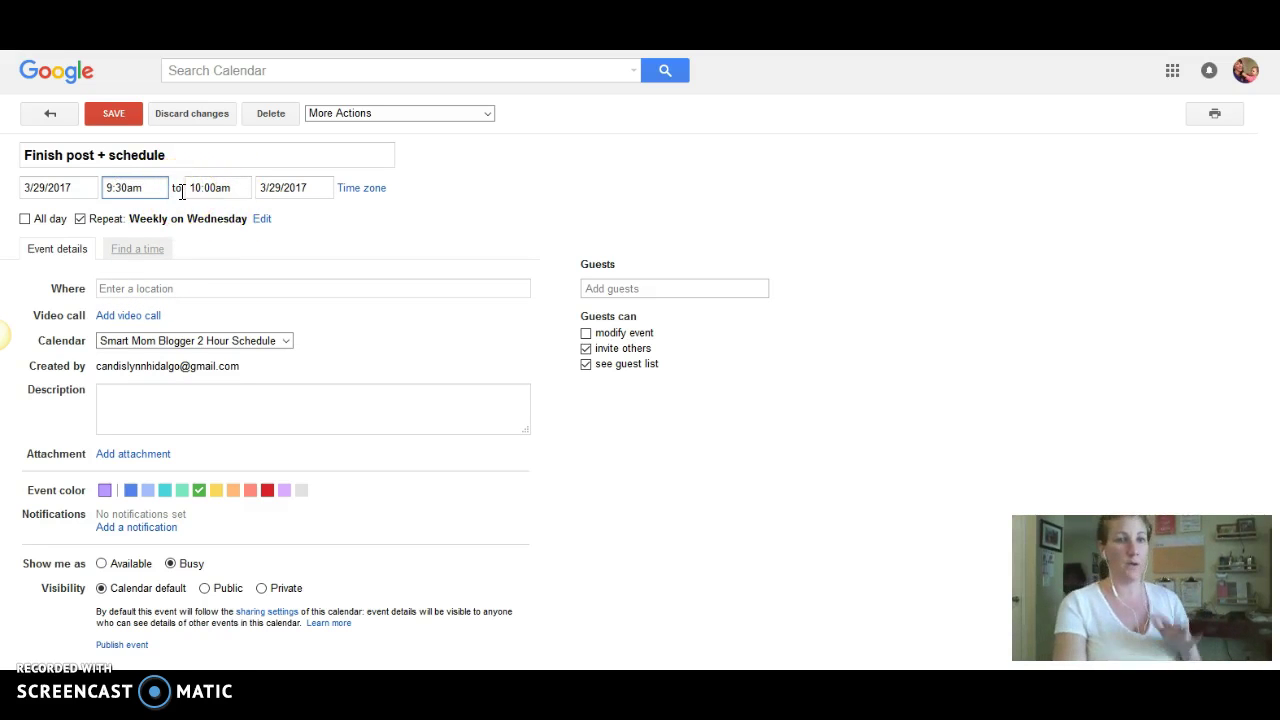
left_click(114, 113)
left_click(427, 398)
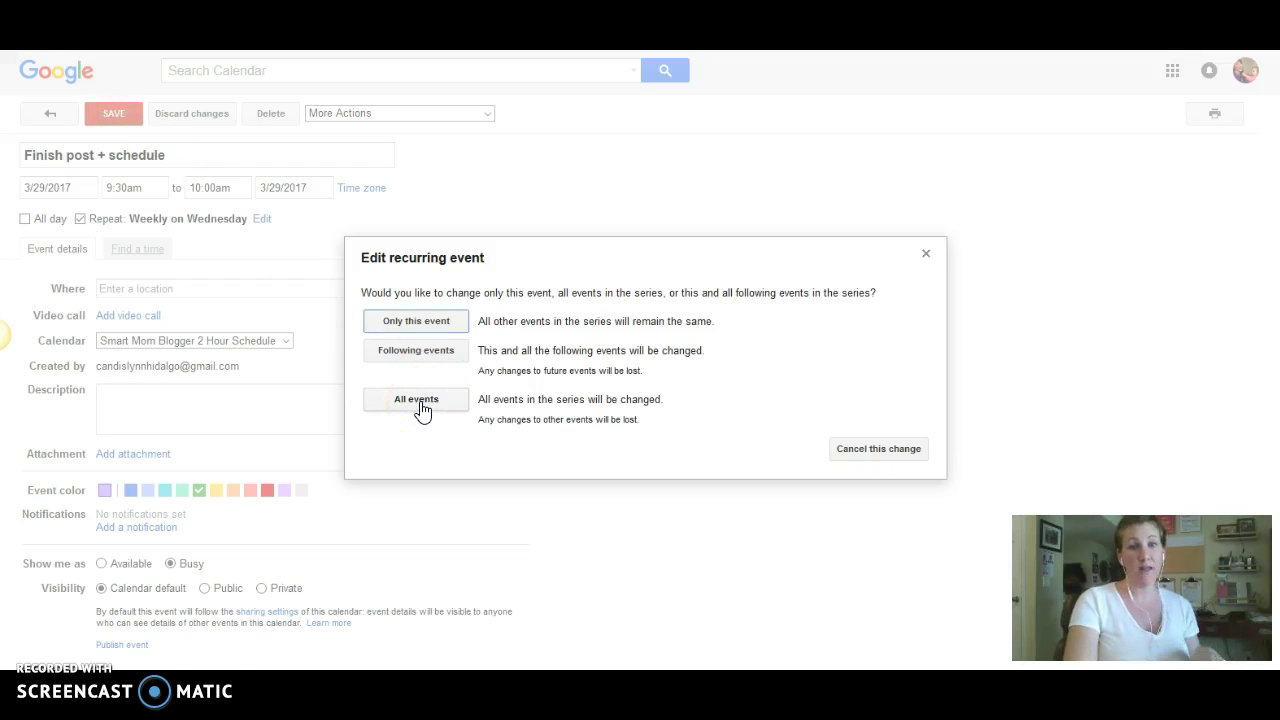
left_click(422, 405)
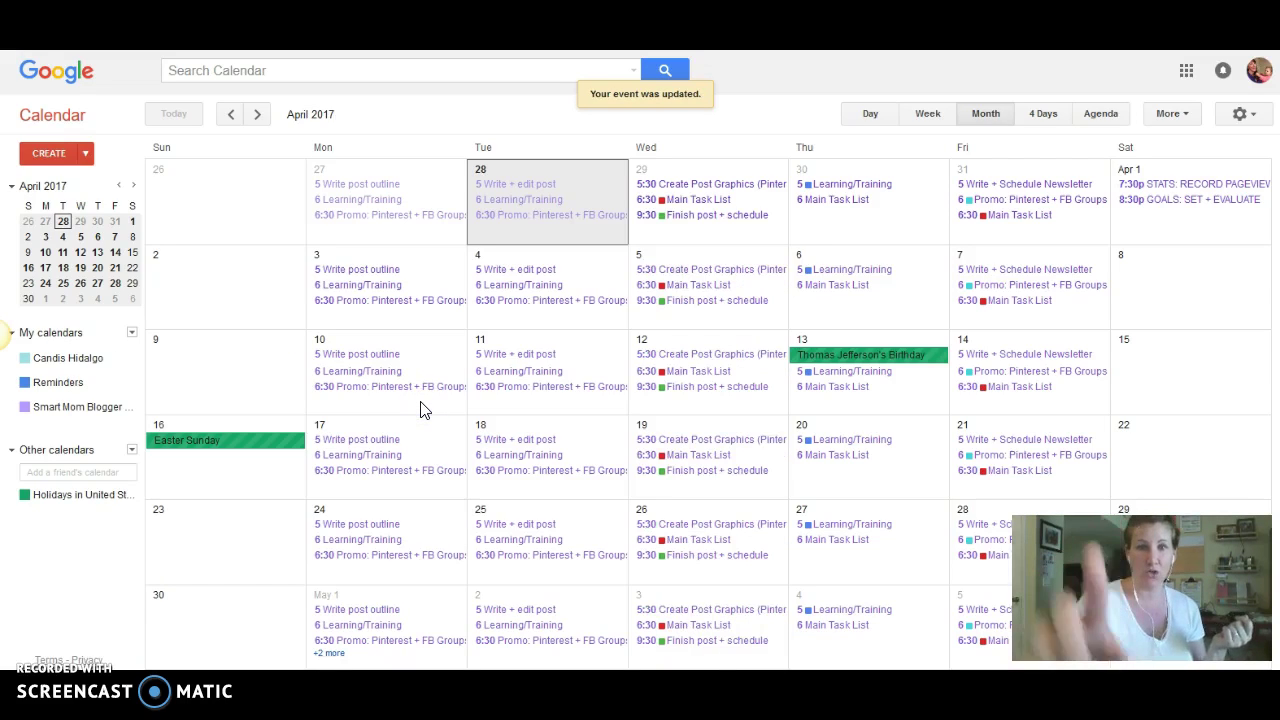
left_click(546, 214)
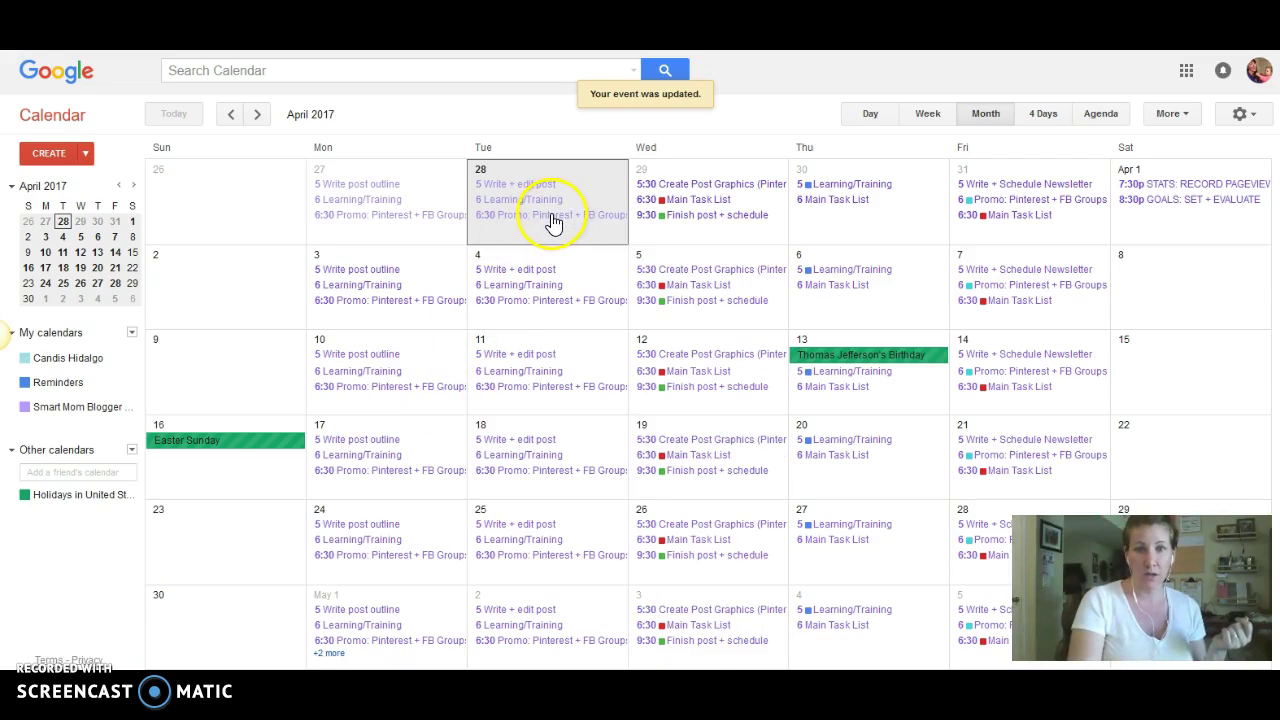